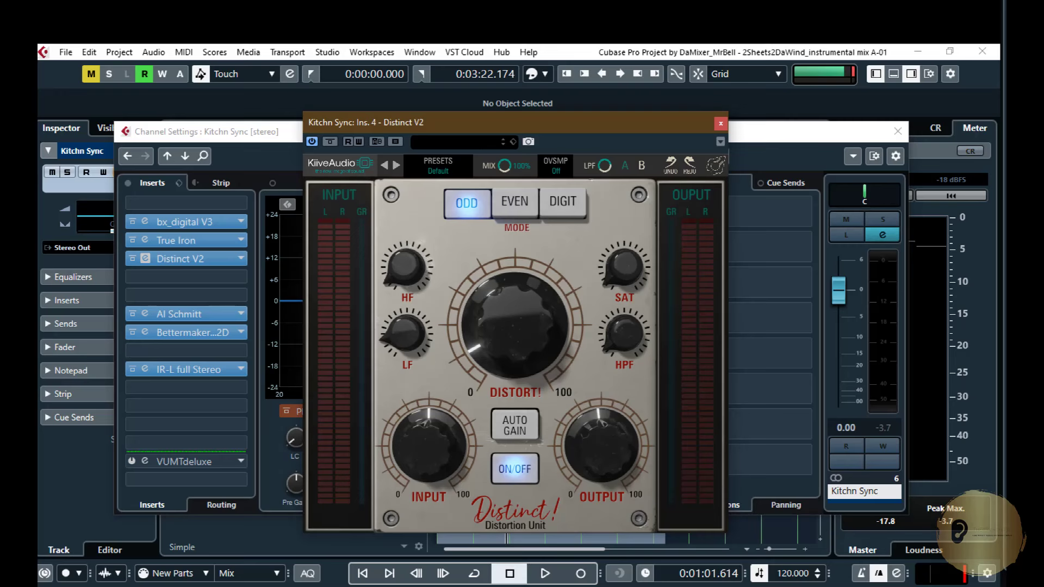
# Set the Distinct V2 interface size to 75% and reposition its window over the channel settings.
pyautogui.moveTo(460, 121)
pyautogui.mouseDown()
pyautogui.moveTo(464, 133)
pyautogui.moveTo(456, 119)
pyautogui.mouseUp()
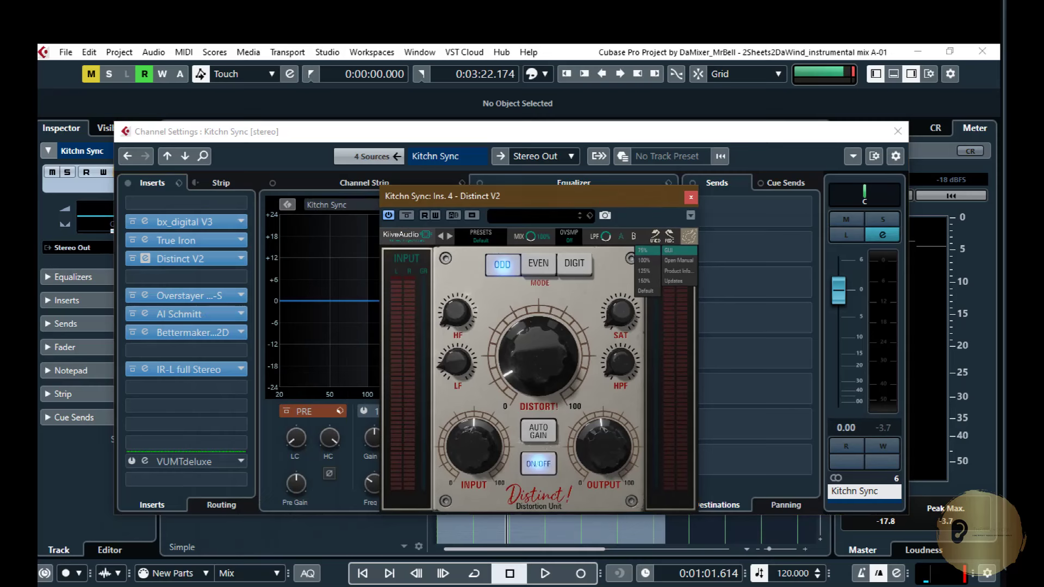
pyautogui.press('Escape')
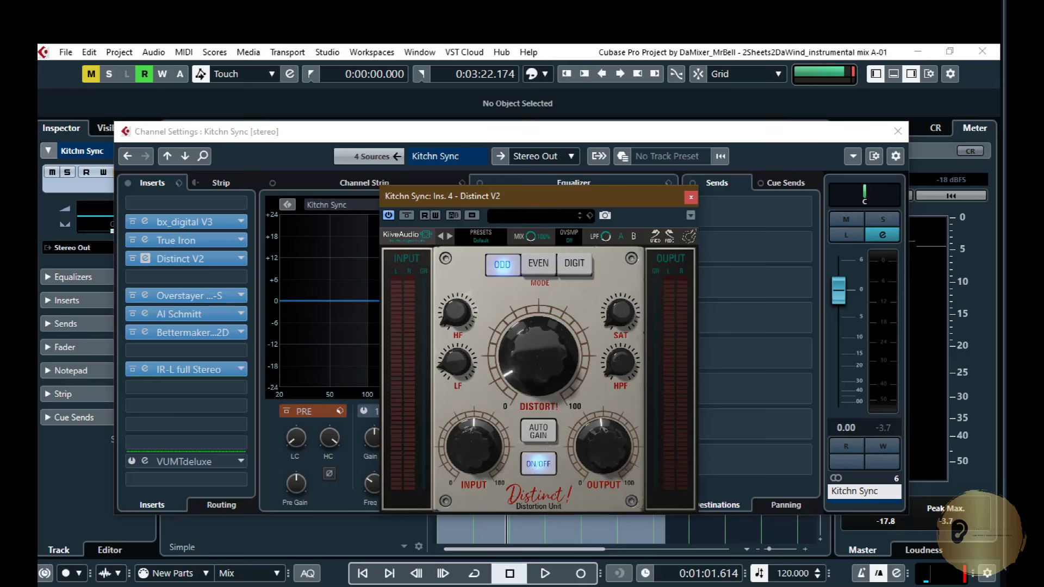
# Examine the Distinct V2 preset options, including the factory preset categories and user presets.
pyautogui.click(481, 236)
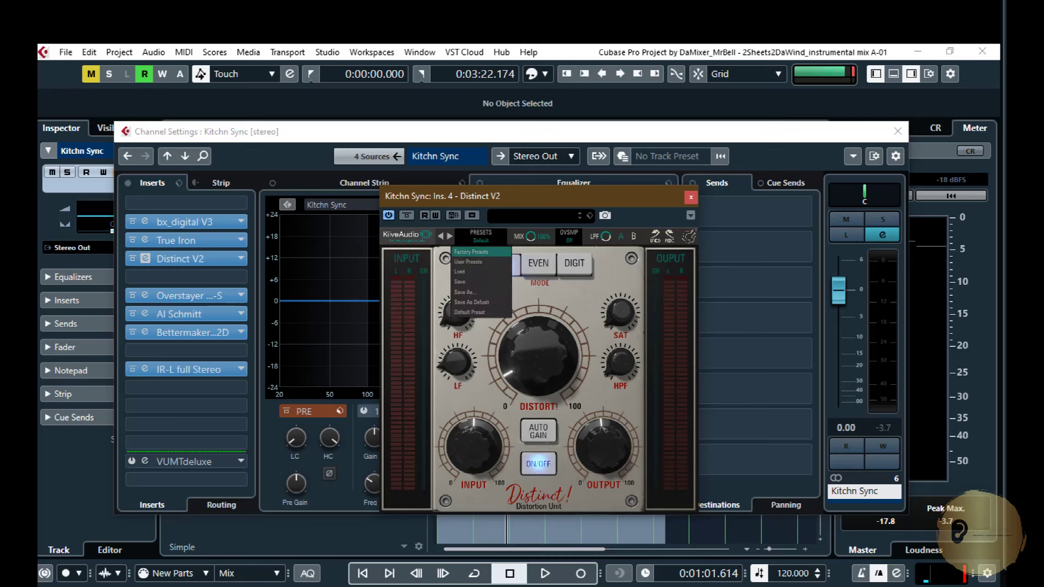
pyautogui.press('Escape')
pyautogui.click(480, 236)
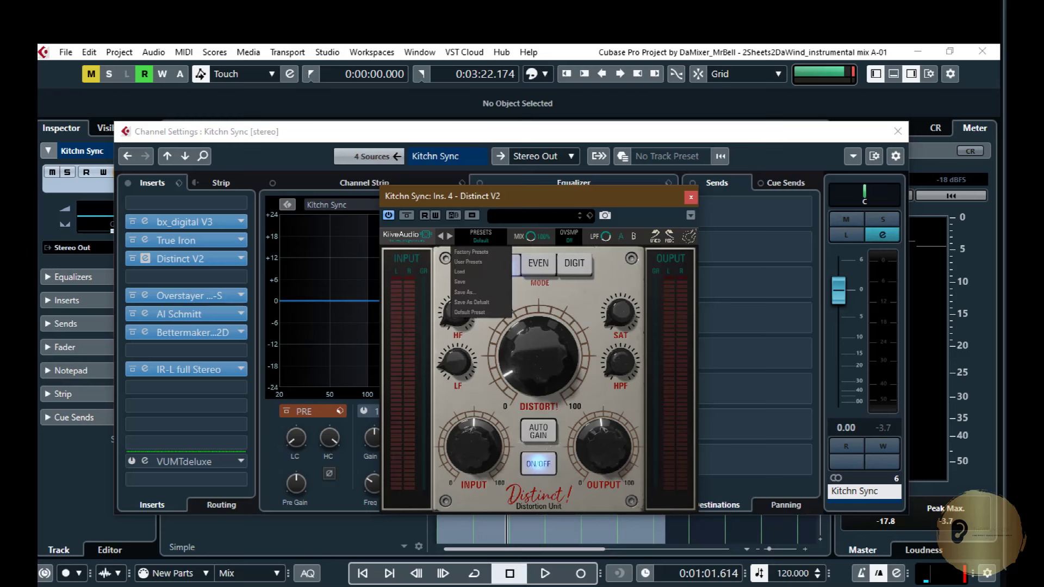
pyautogui.moveTo(482, 252)
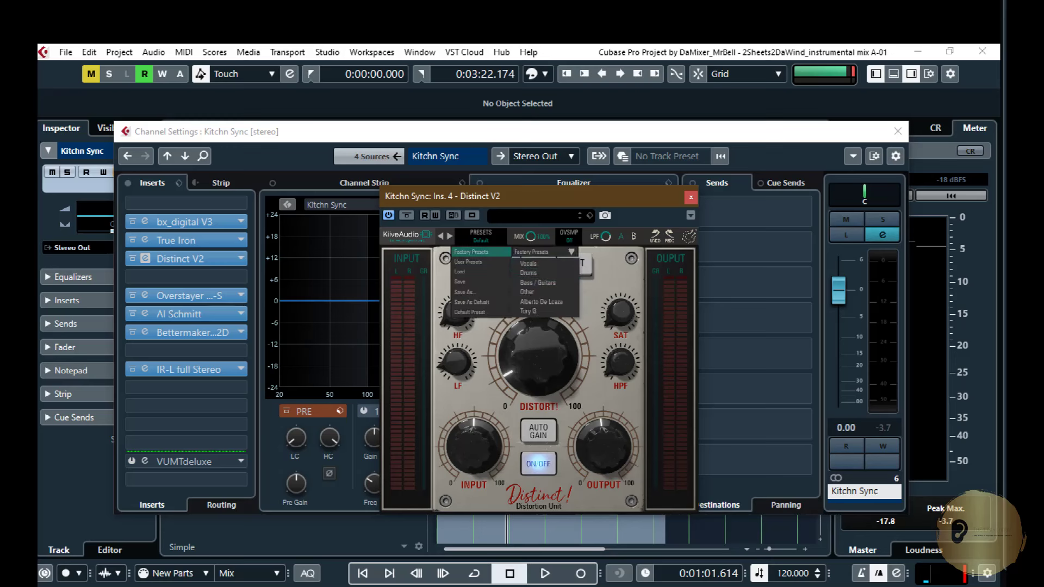
pyautogui.press('Escape')
pyautogui.press('Escape')
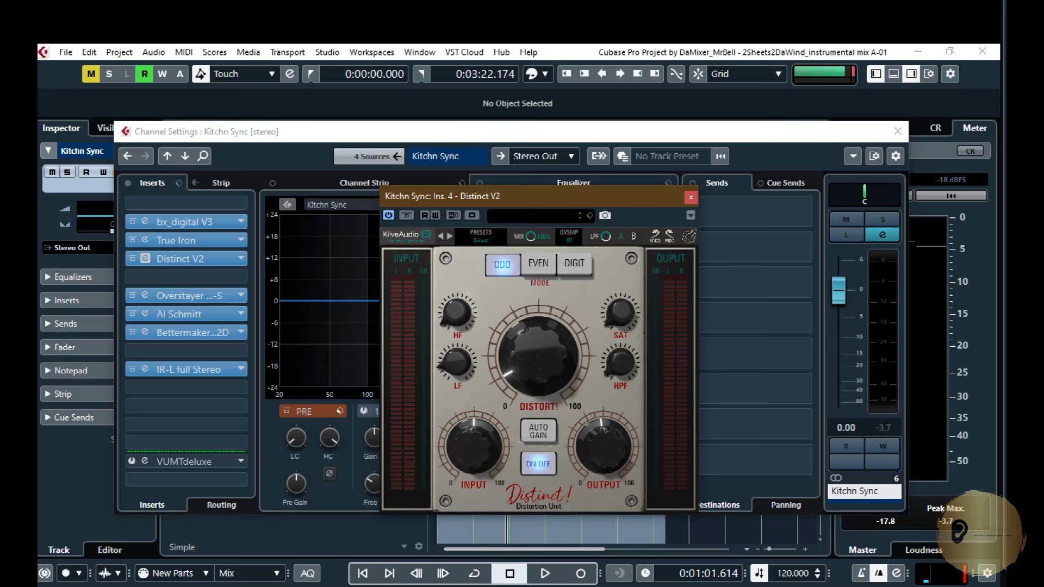
pyautogui.click(480, 236)
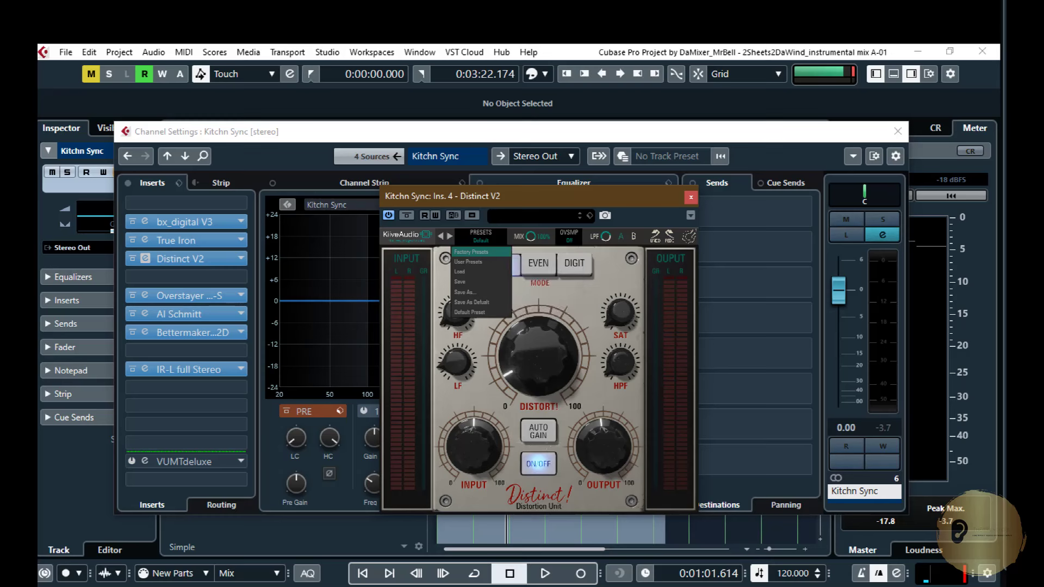
pyautogui.moveTo(480, 252)
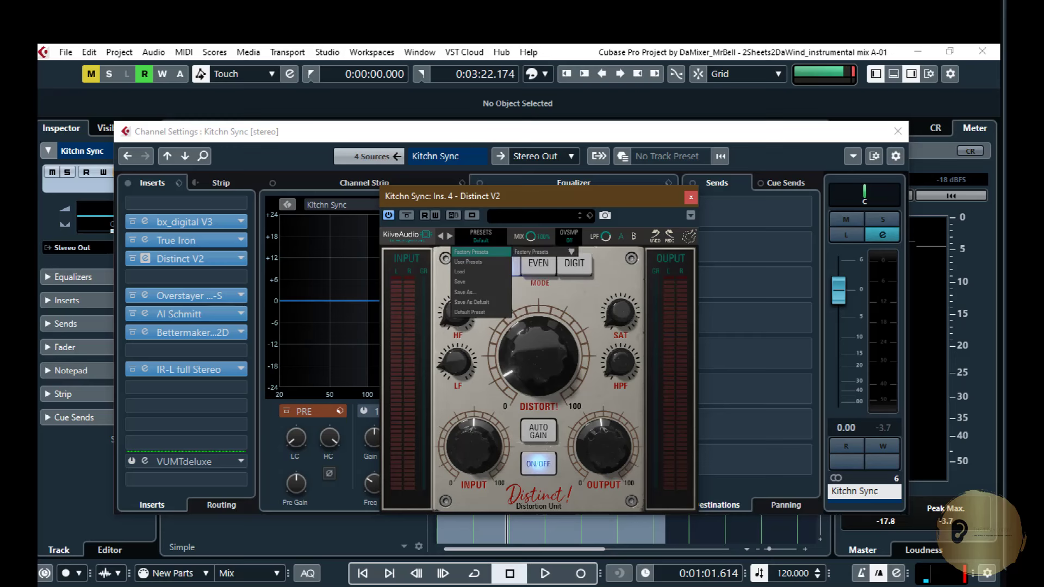
pyautogui.press('Escape')
pyautogui.click(481, 236)
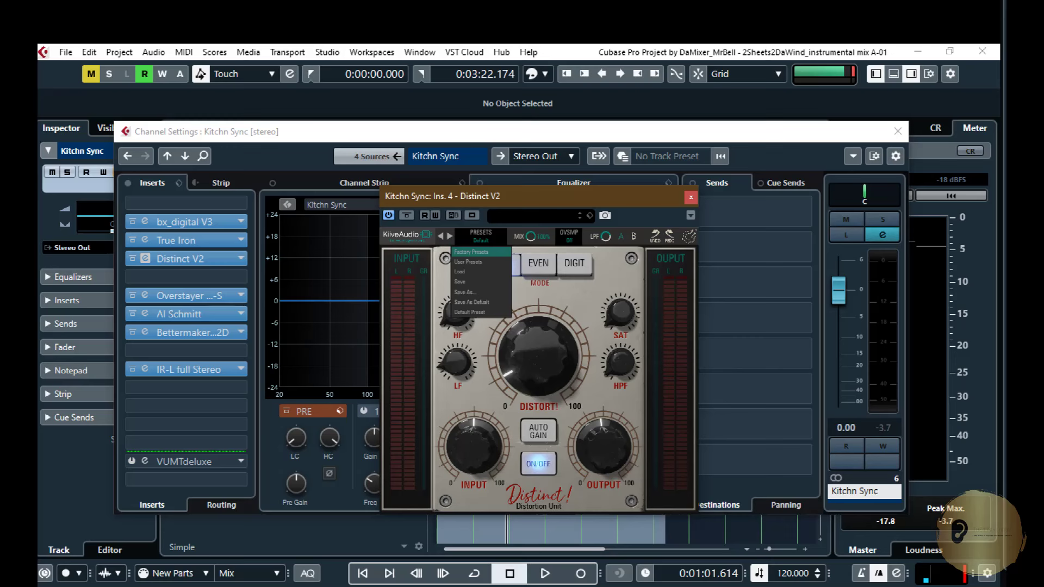
pyautogui.press('Escape')
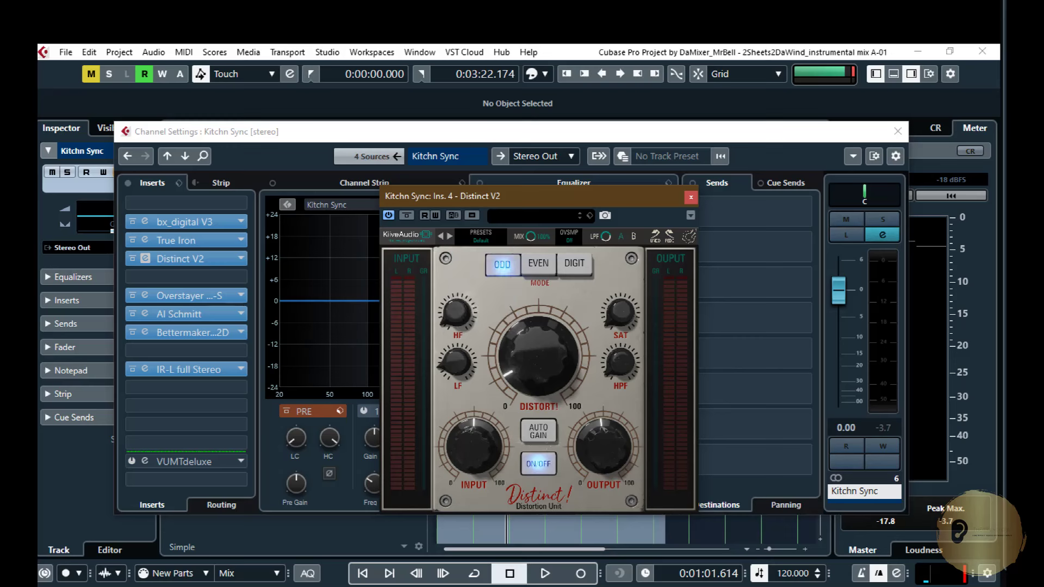
pyautogui.click(480, 236)
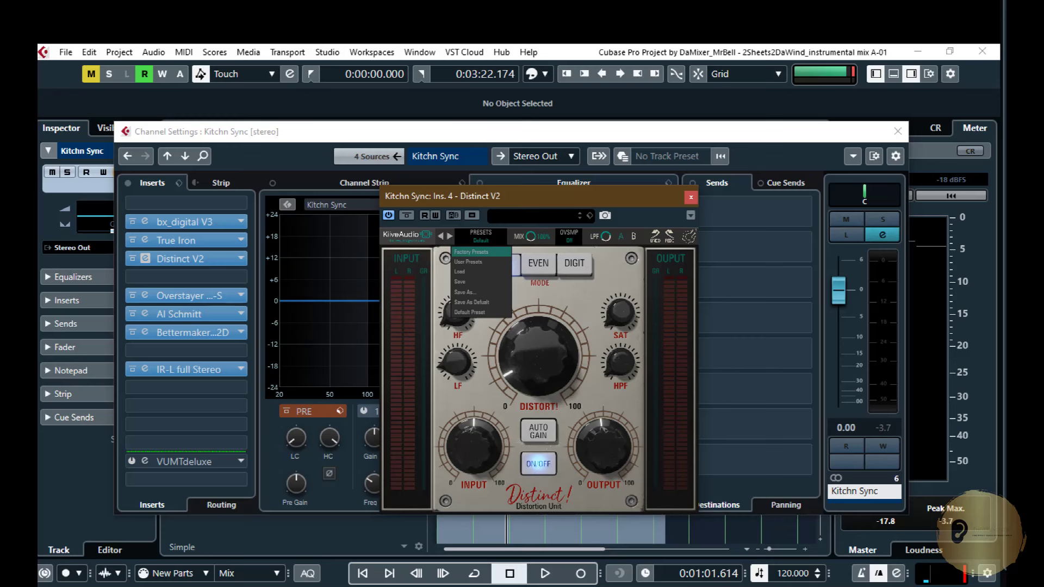
pyautogui.moveTo(481, 251)
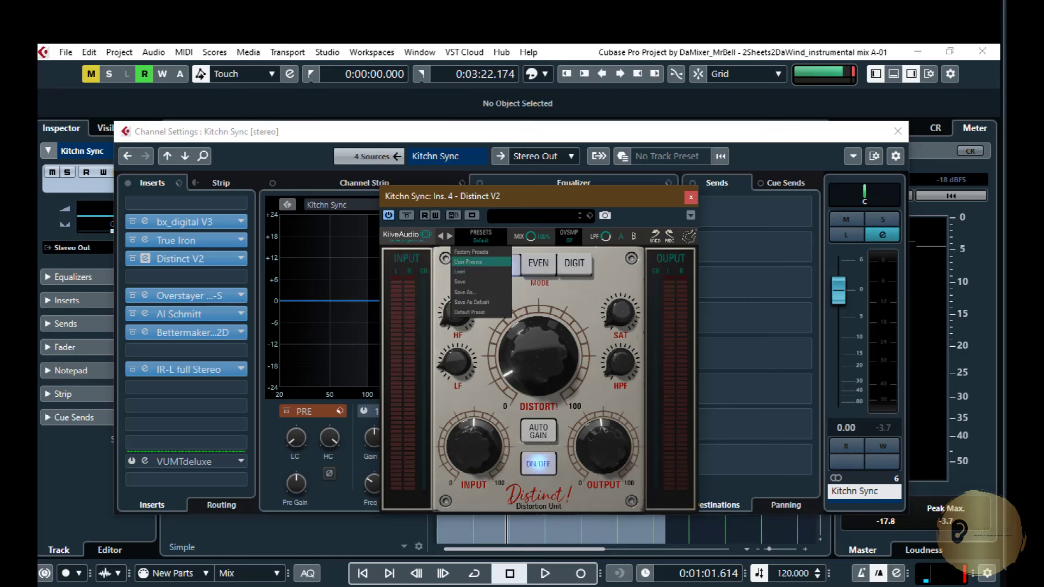
pyautogui.press('Escape')
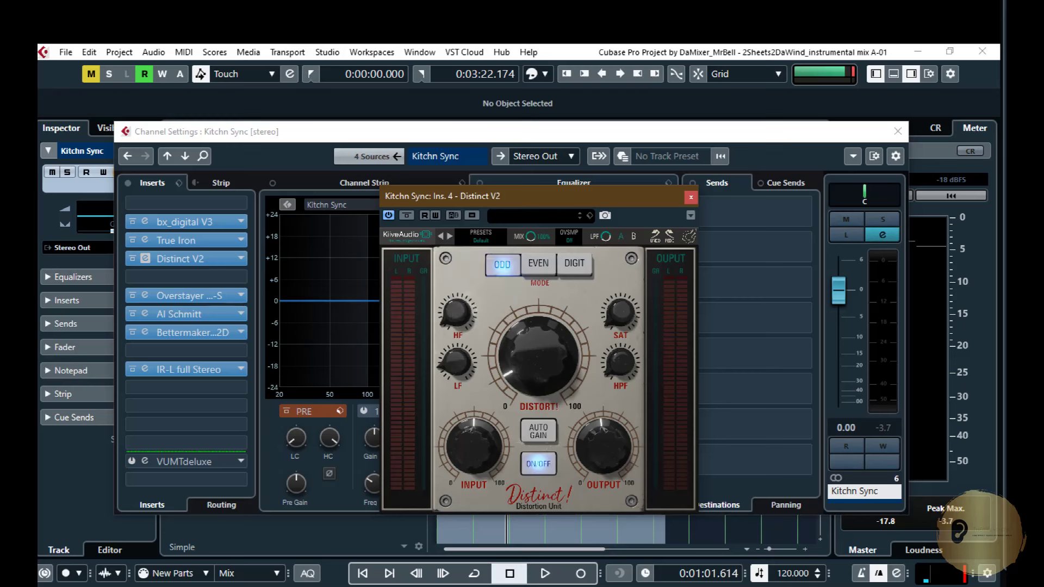
pyautogui.click(480, 235)
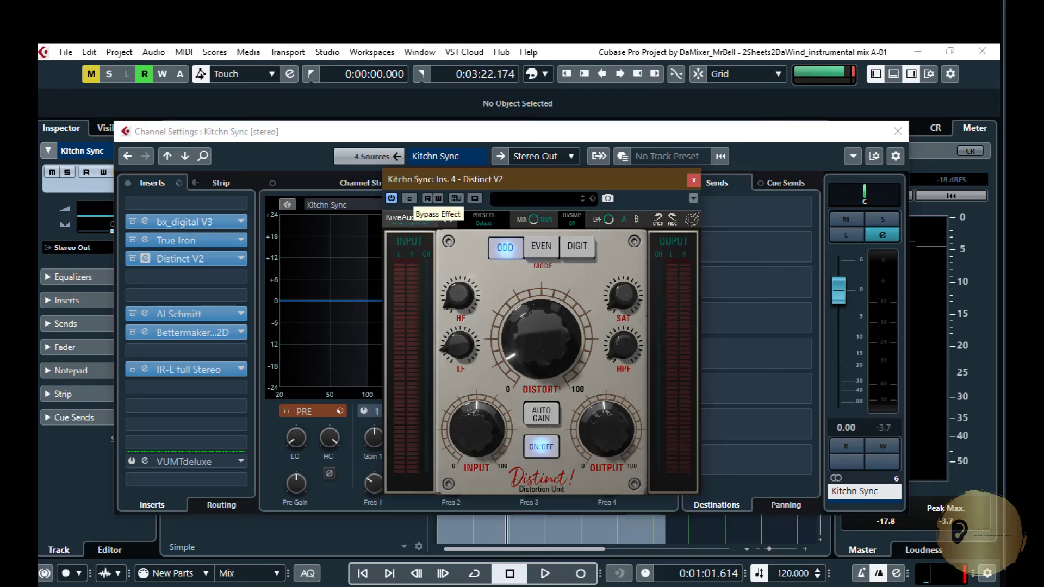
# Play the mix, move the Distinct V2 window aside, compare the sound using the effect bypass, and stop playback.
pyautogui.press('space')
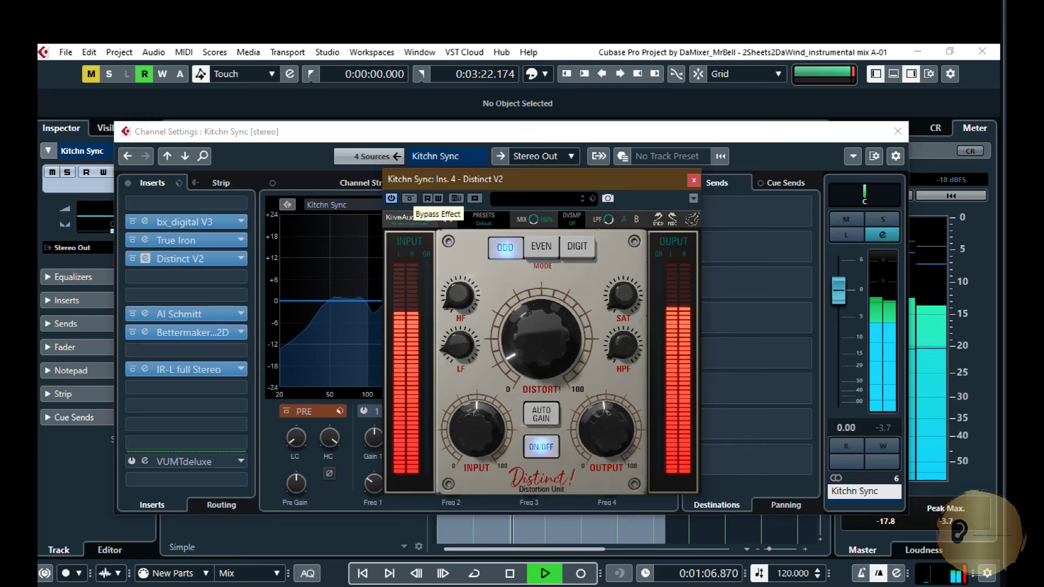
pyautogui.moveTo(478, 176); pyautogui.dragTo(431, 180)
pyautogui.click(479, 183)
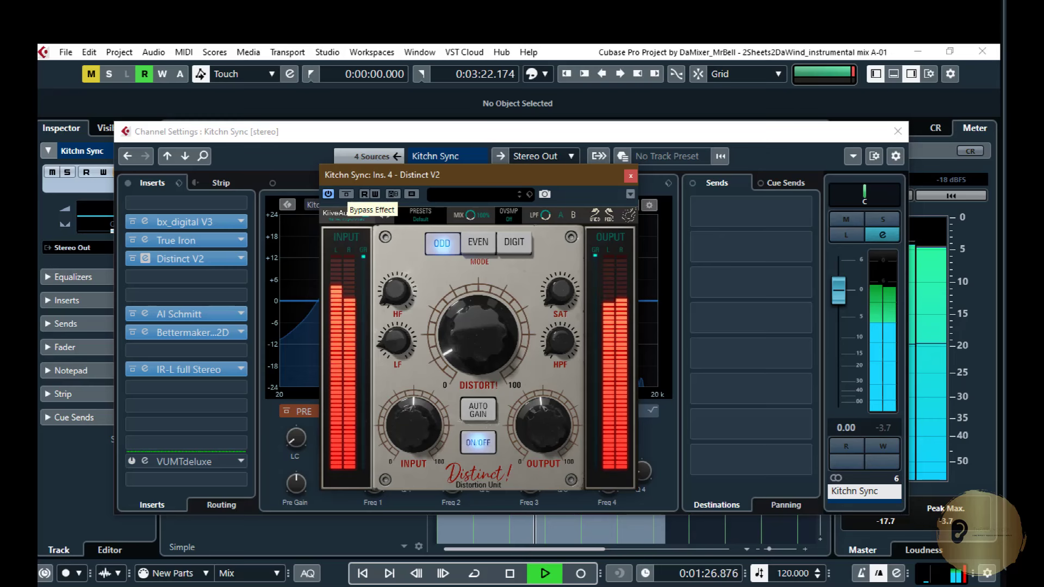
pyautogui.click(346, 194)
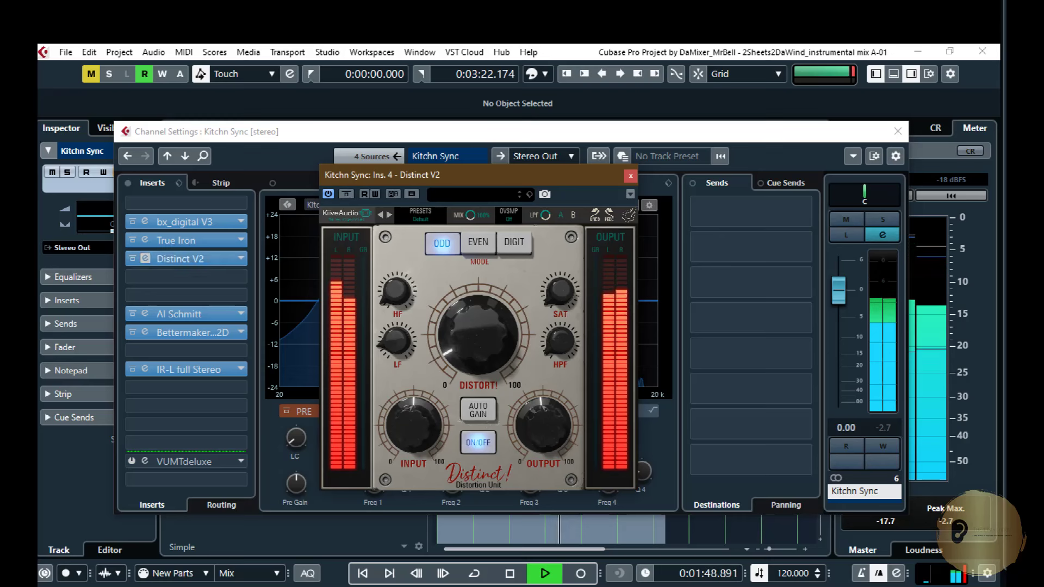
pyautogui.press('space')
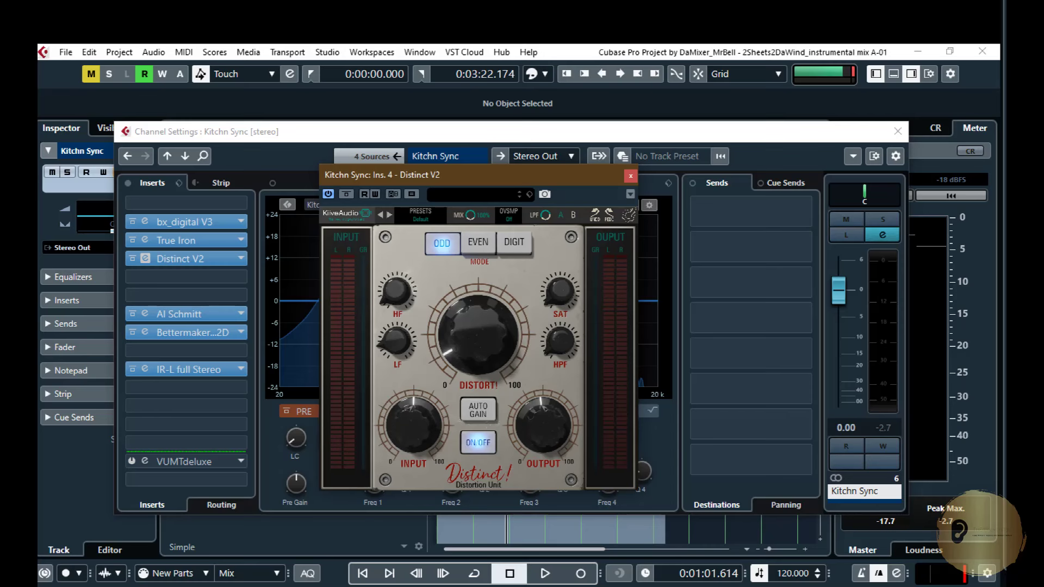
# Switch to the browser by opening Distinct V2's product information and review the control descriptions on the Kiive Audio page.
pyautogui.click(628, 215)
pyautogui.click(619, 239)
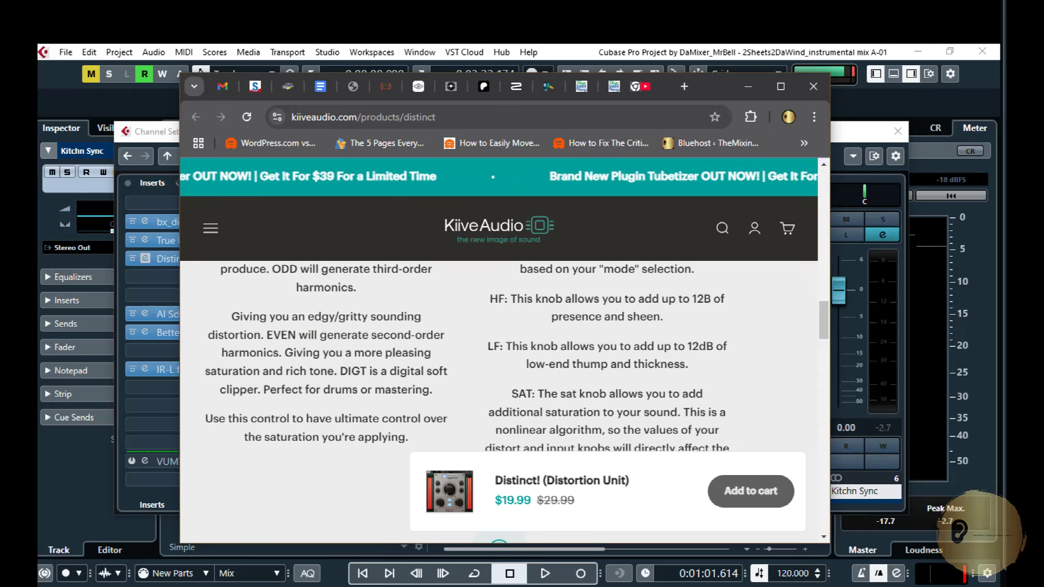
pyautogui.scroll(10, 498, 353)
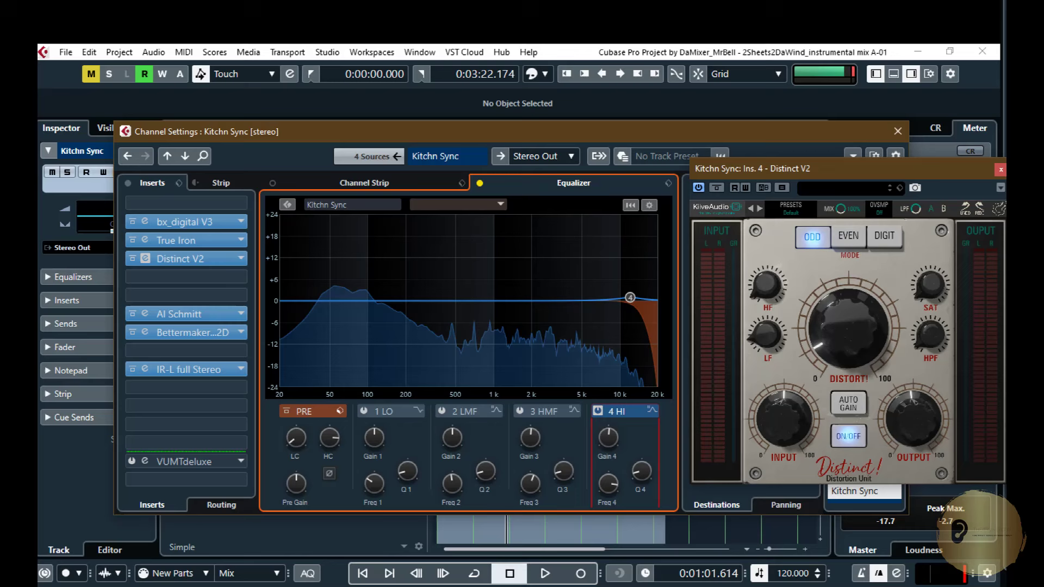
# Centre the Distinct V2 window over the channel settings and play the mix with the effect bypassed and re-enabled.
pyautogui.moveTo(833, 169); pyautogui.dragTo(517, 151)
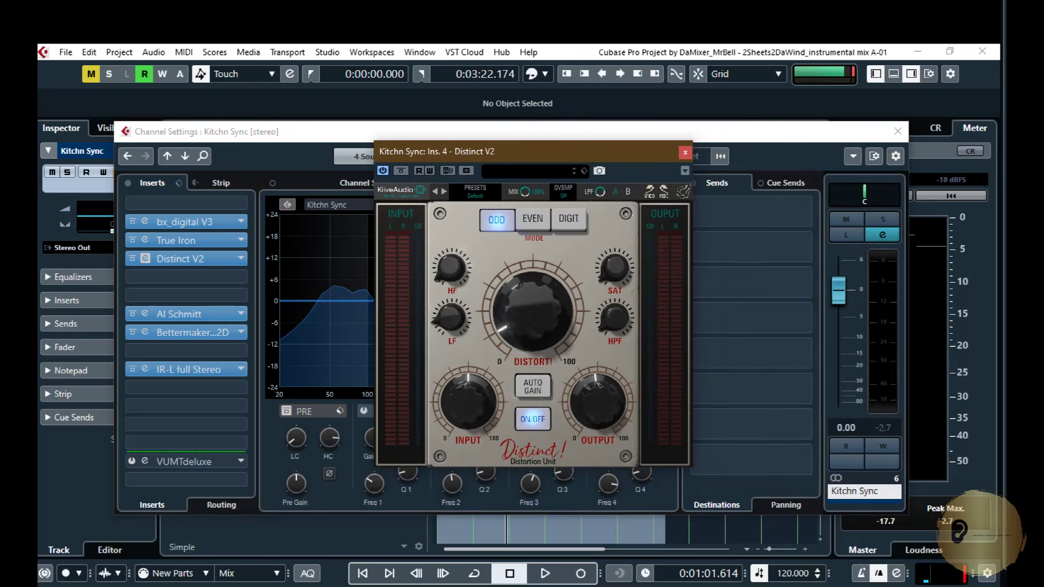
pyautogui.press('space')
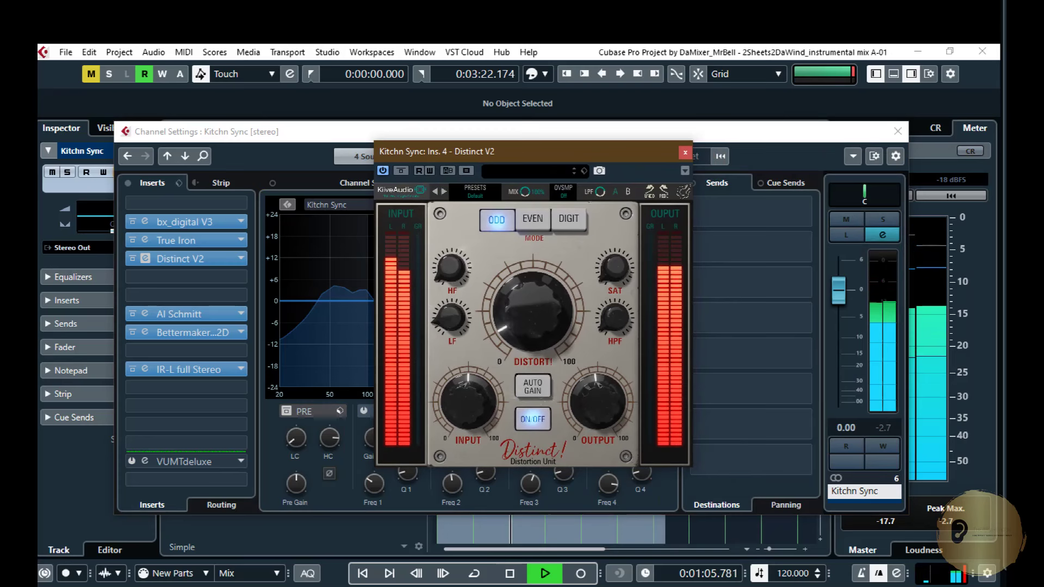
pyautogui.click(401, 170)
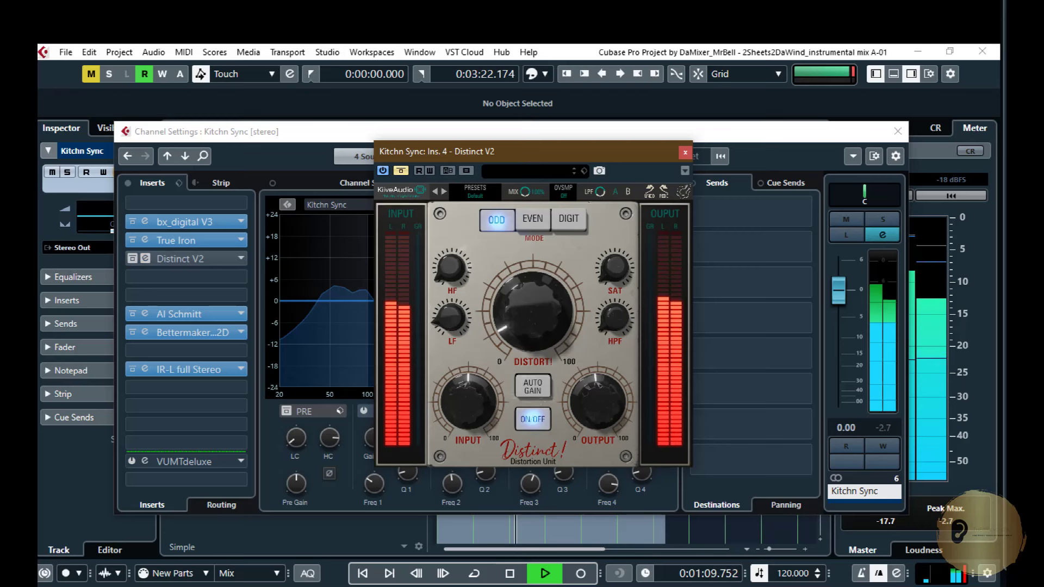
pyautogui.click(401, 170)
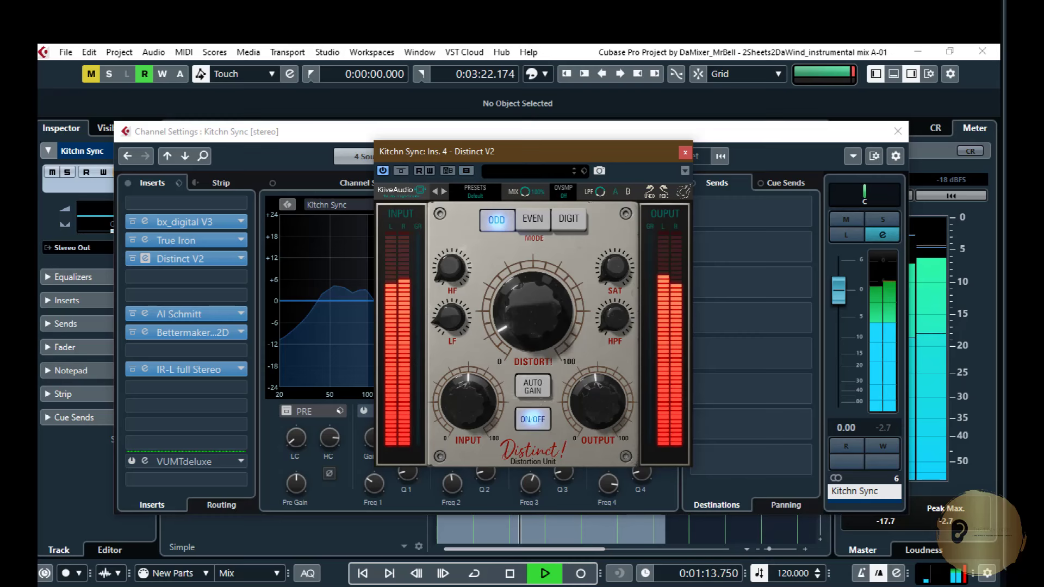
# Try Distinct V2's input gain at 6.0 dB during playback and return the knob to its middle position.
pyautogui.moveTo(468, 403); pyautogui.dragTo(467, 382)
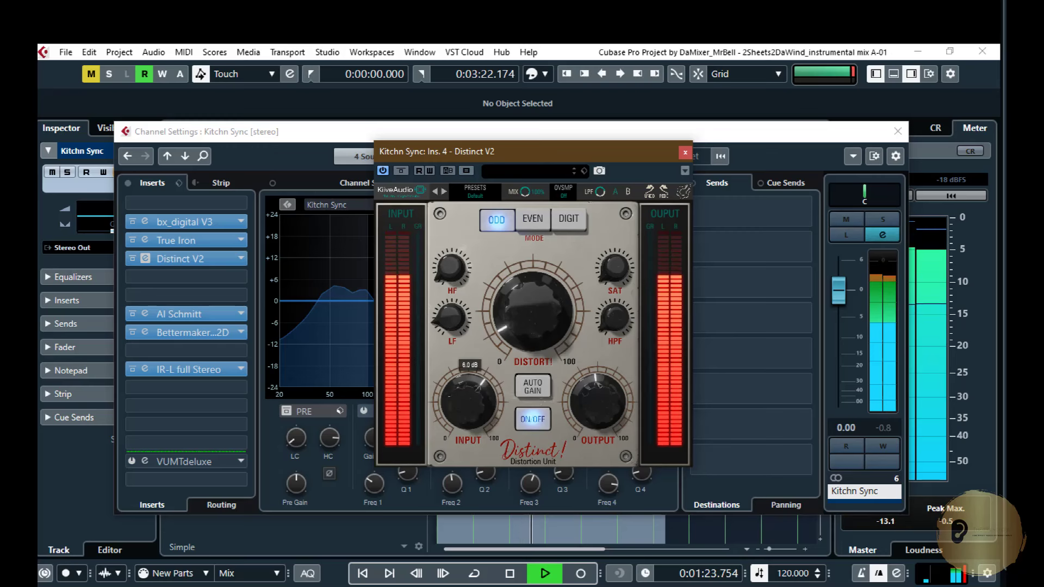
pyautogui.moveTo(468, 383); pyautogui.dragTo(468, 405)
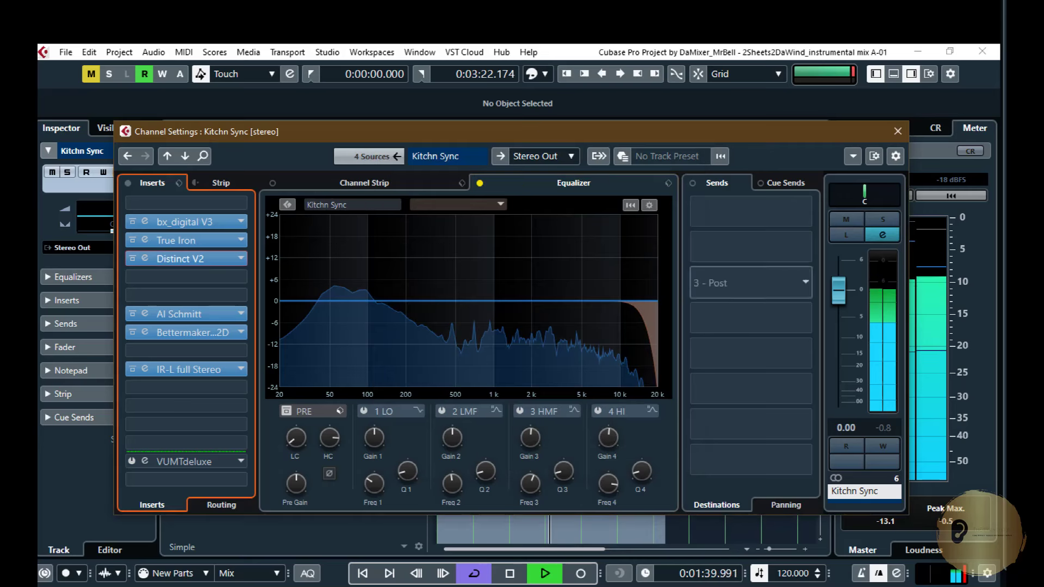
# Switch the channel settings from Kitchn Sync to the 003 Group C1 channel.
pyautogui.press('Up')
pyautogui.press('Up')
pyautogui.press('Up')
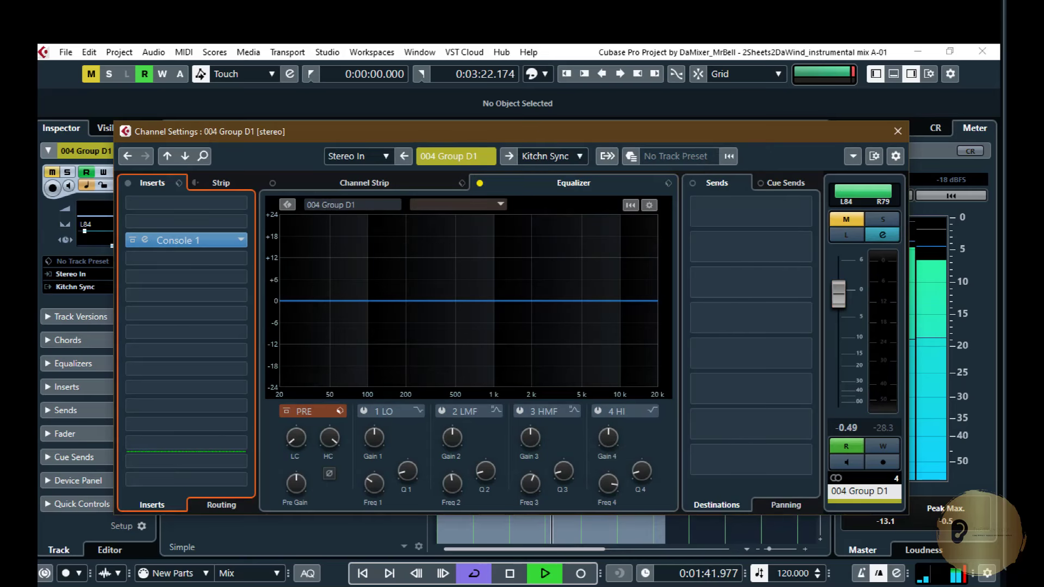
pyautogui.press('Up')
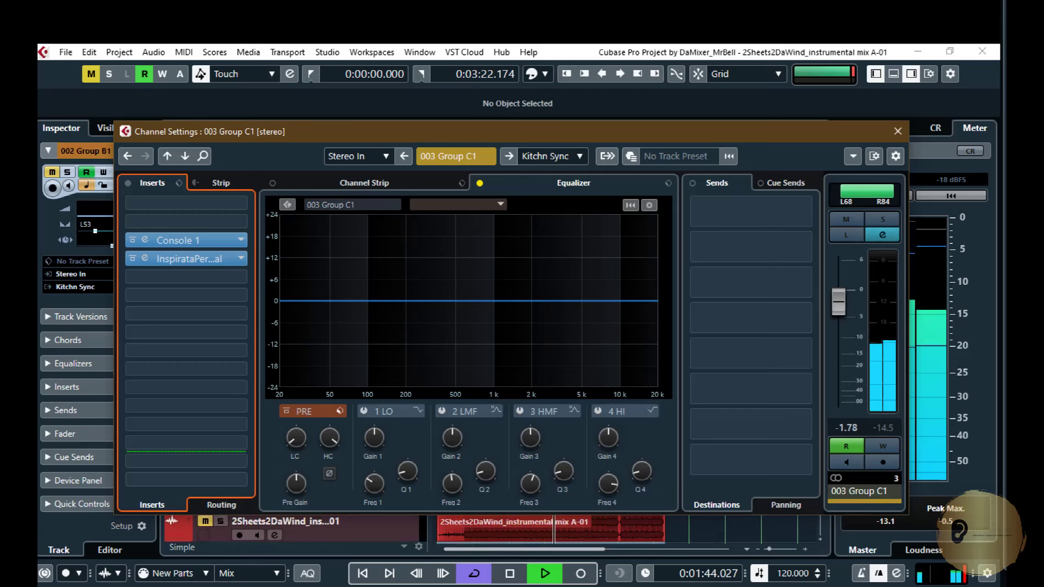
pyautogui.press('Down')
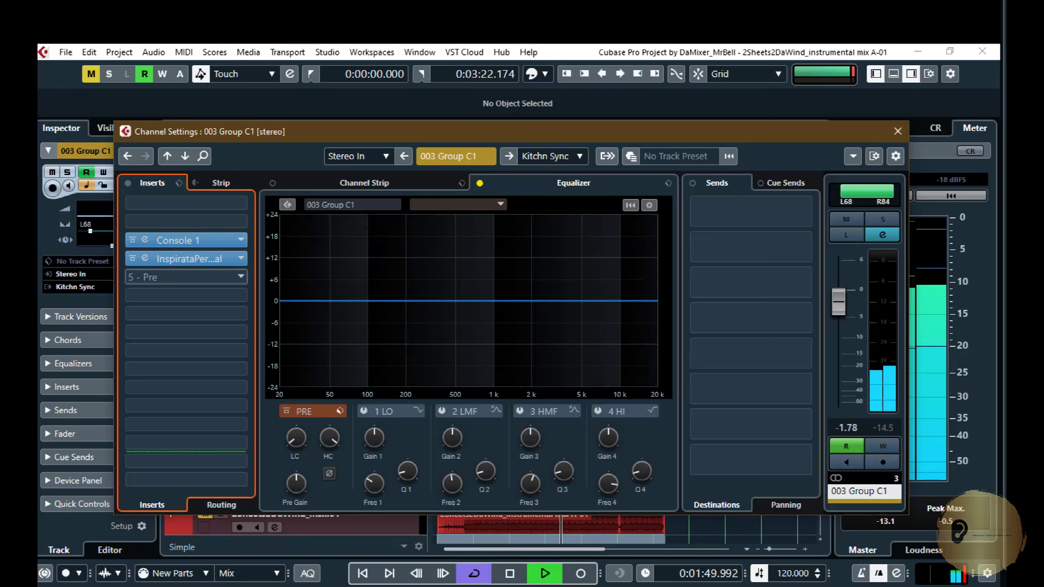
# Search the plugin list for "disti" and load Distinct V2 into insert slot 5 of 003 Group C1.
pyautogui.click(186, 276)
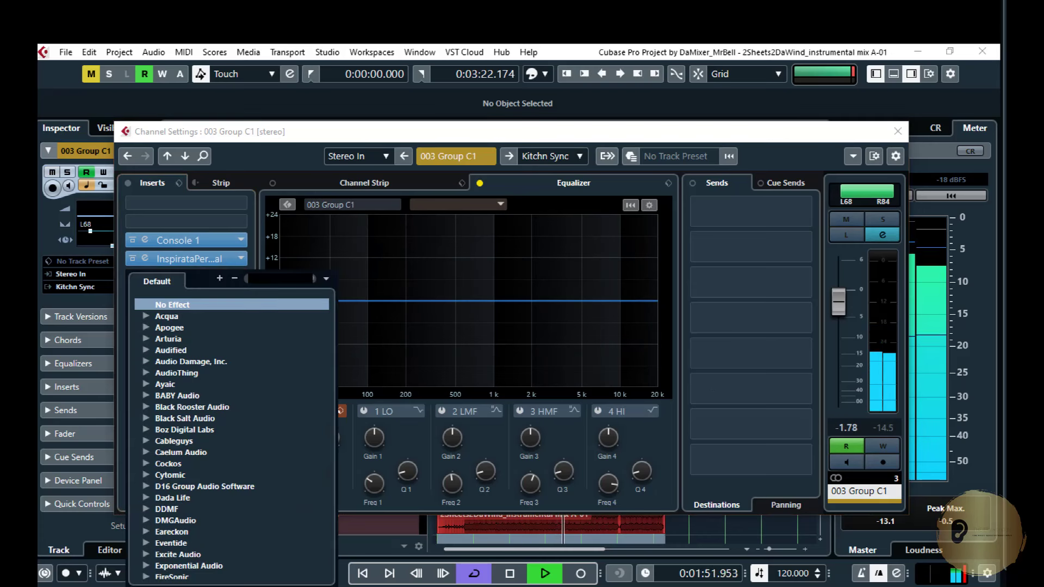
pyautogui.write('disti')
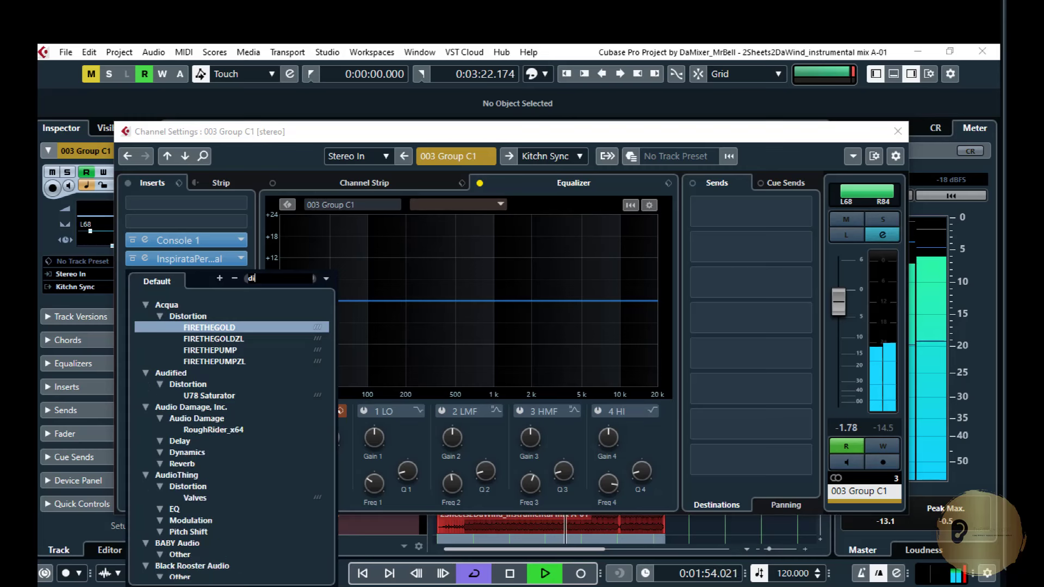
pyautogui.press('Return')
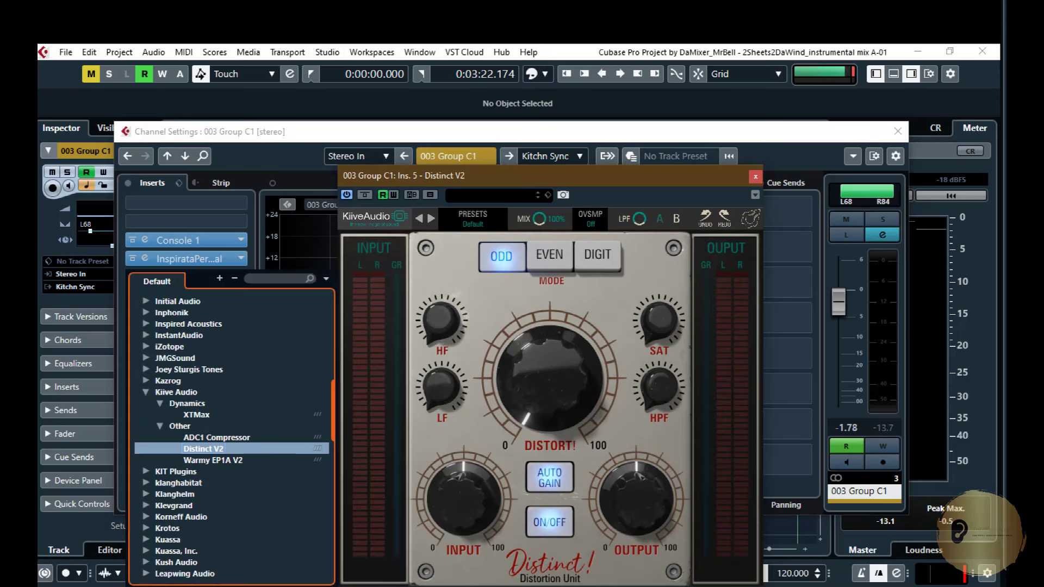
# Load Kiive Audio's ADC1 Compressor into insert slot 5 of 003 Group C1 and reposition its window.
pyautogui.doubleClick(217, 437)
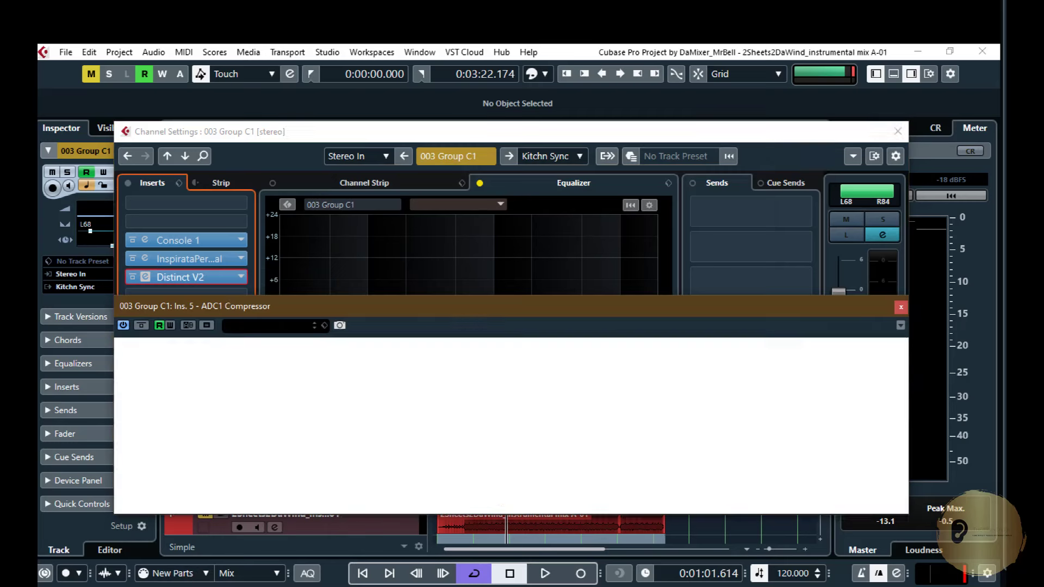
pyautogui.moveTo(366, 305); pyautogui.dragTo(342, 282)
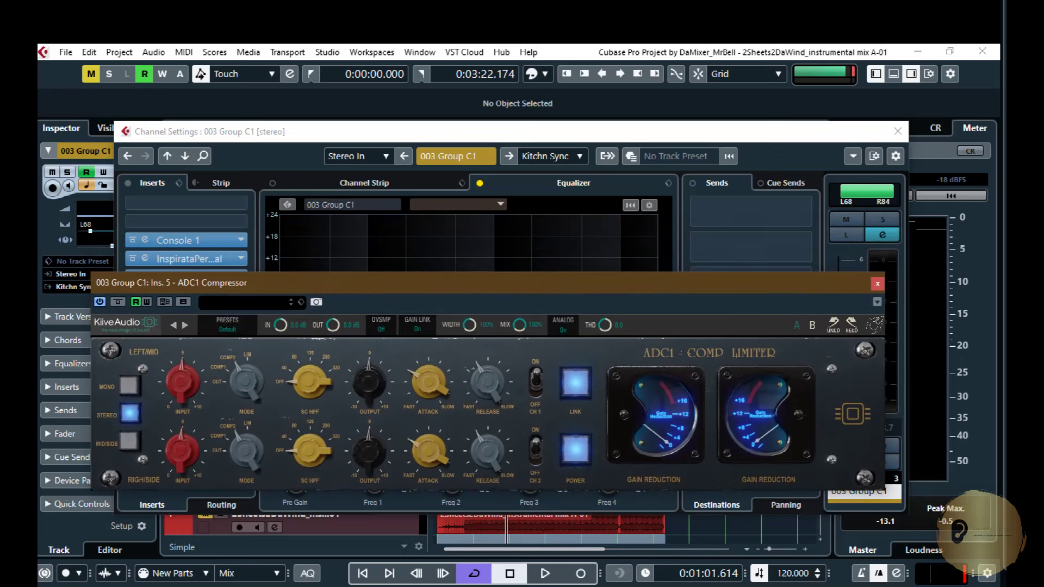
pyautogui.moveTo(402, 288); pyautogui.dragTo(425, 285)
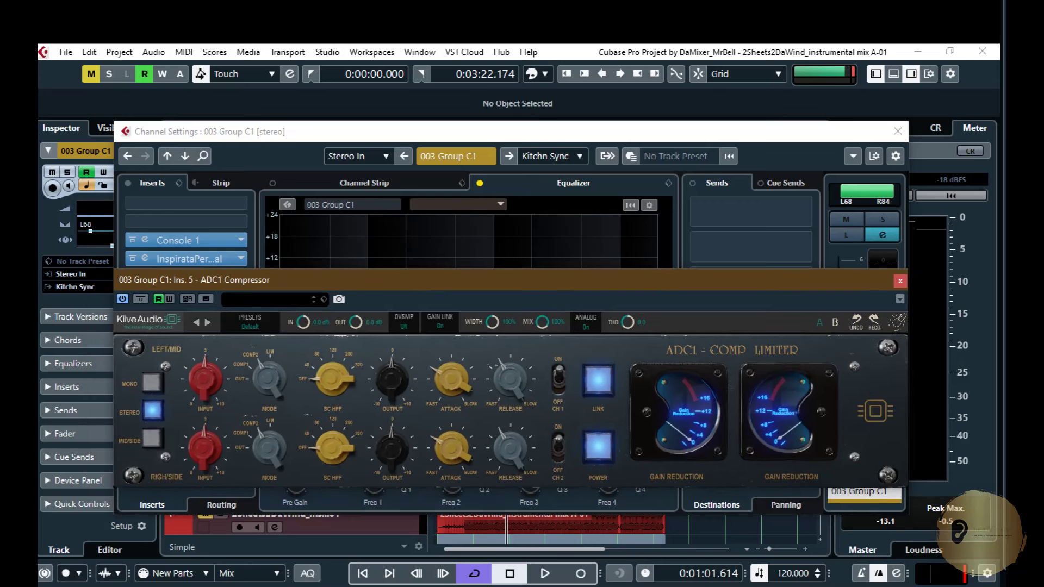
# Browse the ADC1 Compressor's factory presets and load Piano Ballad from the Misc category.
pyautogui.click(250, 322)
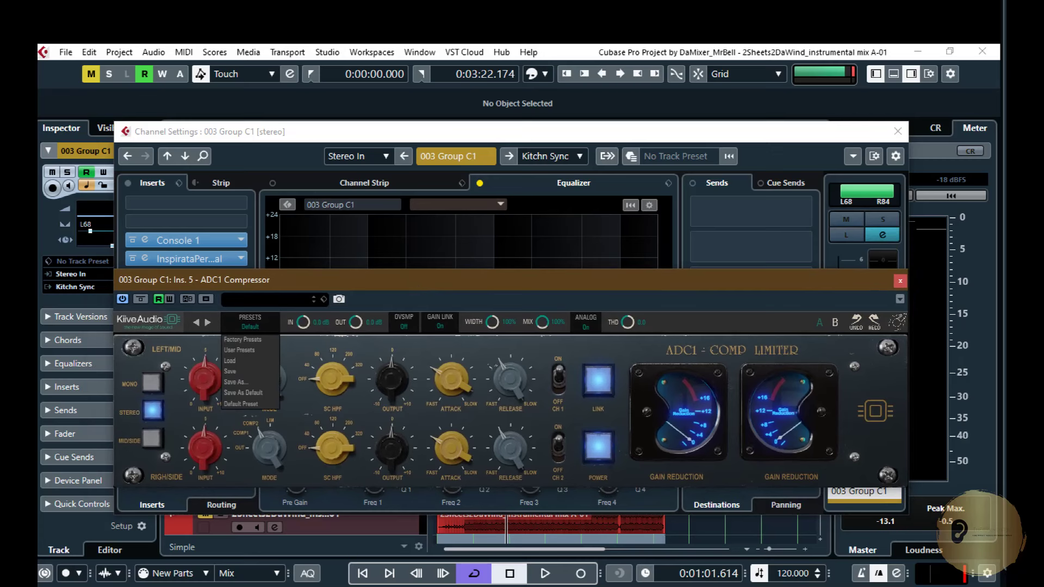
pyautogui.moveTo(243, 340)
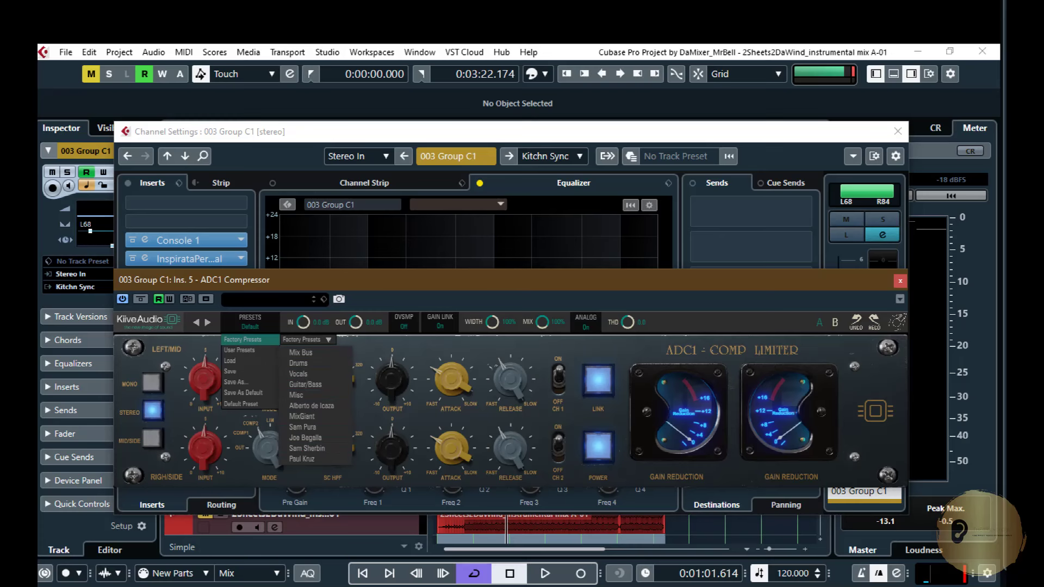
pyautogui.moveTo(296, 395)
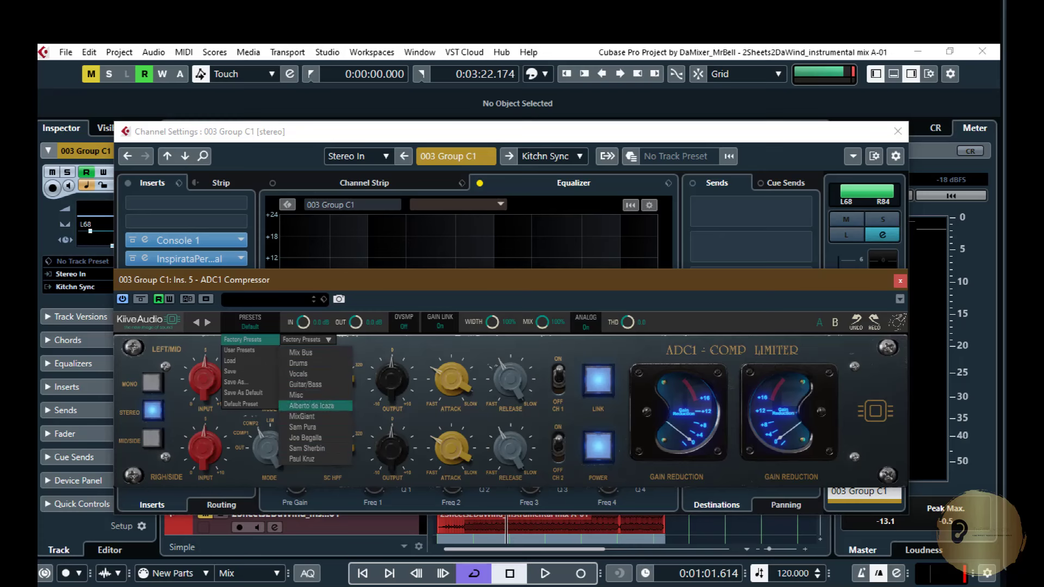
pyautogui.moveTo(302, 459)
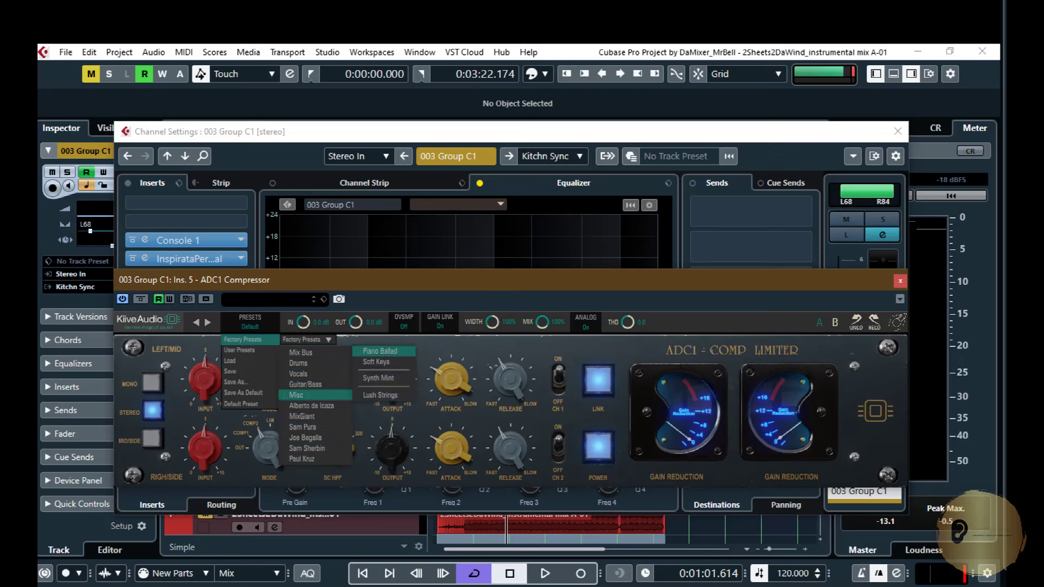
pyautogui.click(379, 351)
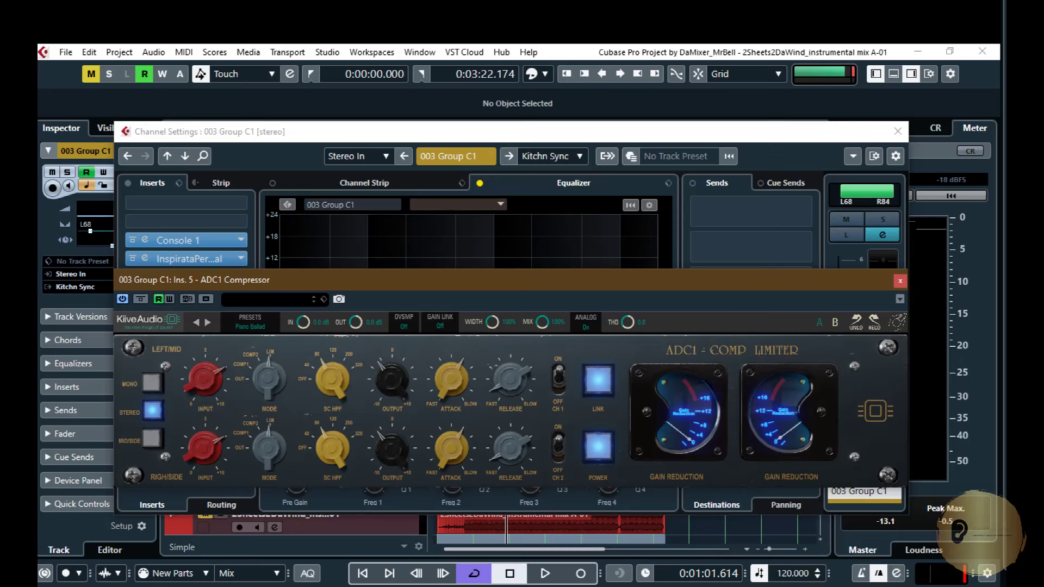
# Play the mix while adjusting the ADC1's input and output levels, and narrow the width to 57%.
pyautogui.press('space')
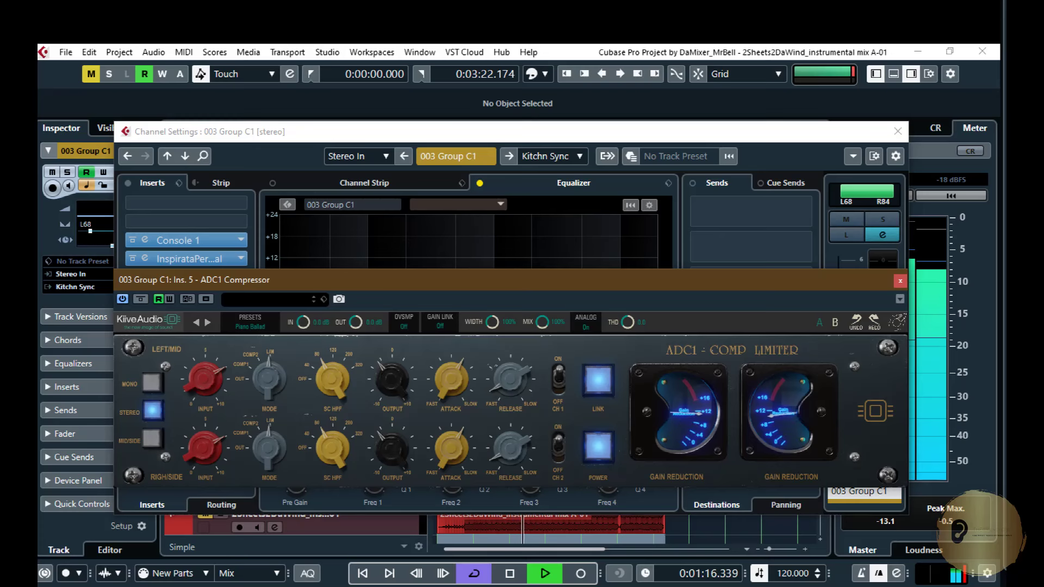
pyautogui.moveTo(205, 379); pyautogui.dragTo(205, 400)
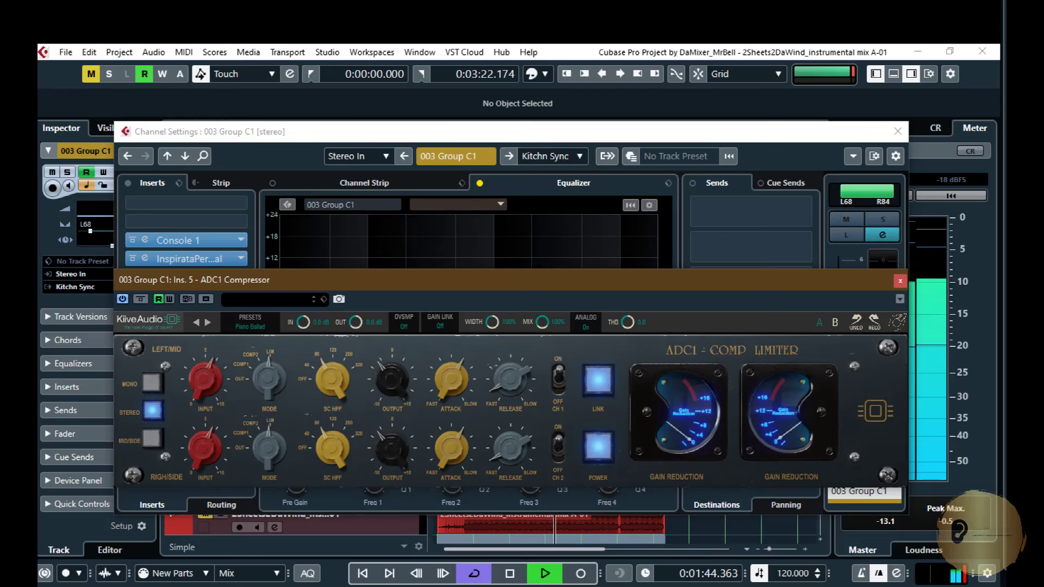
pyautogui.moveTo(392, 379); pyautogui.dragTo(392, 363)
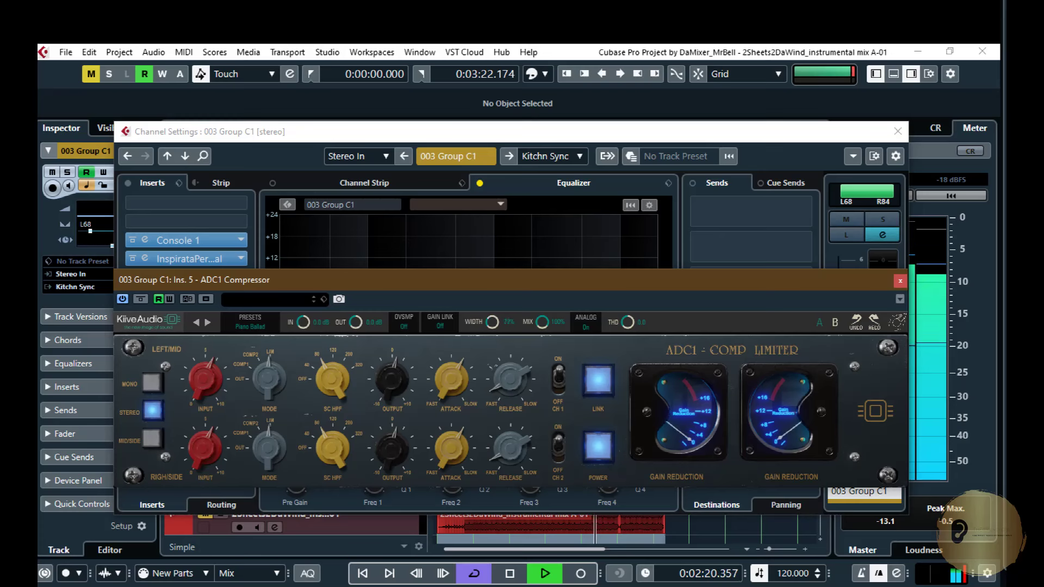
pyautogui.press('m')
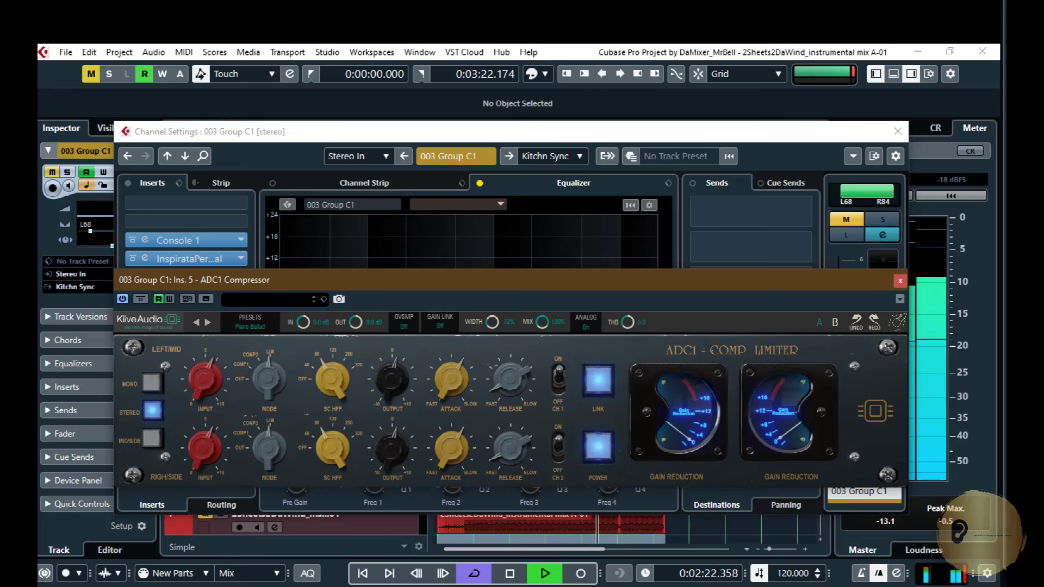
pyautogui.press('m')
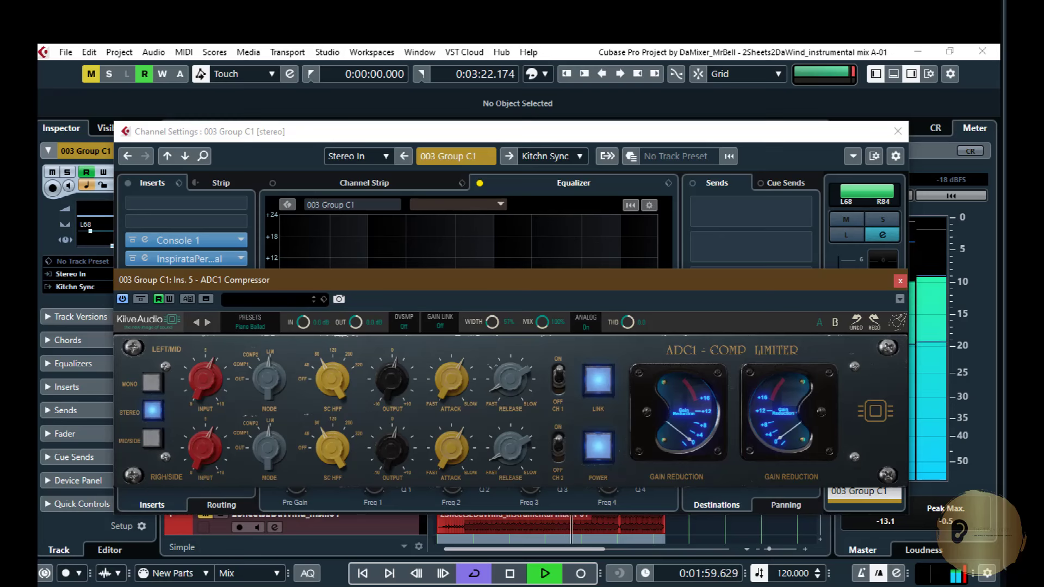
# Adjust the linked attack and release times on the ADC1, restarting playback of the mix between the changes.
pyautogui.moveTo(451, 379)
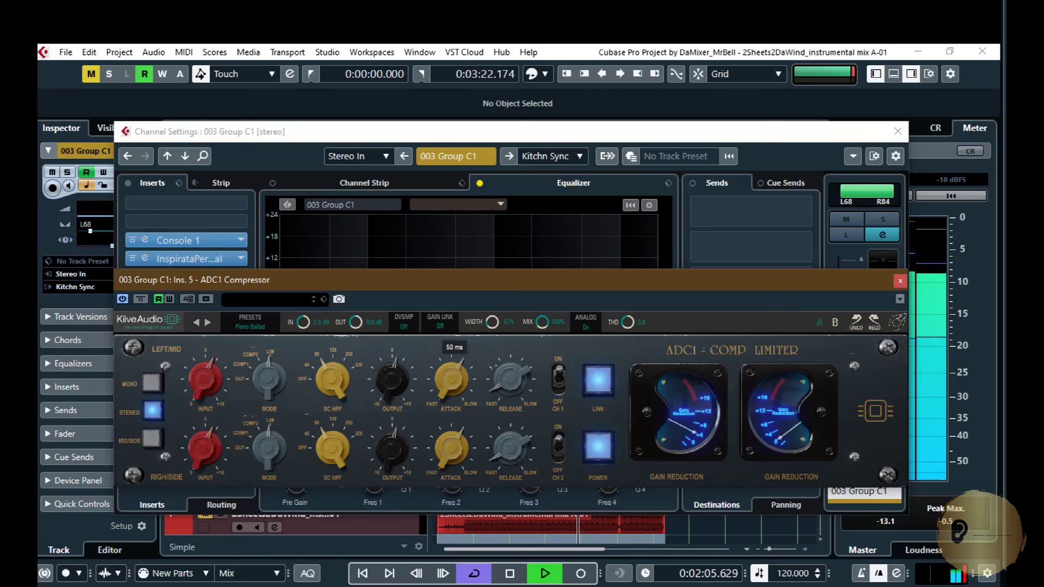
pyautogui.moveTo(452, 379); pyautogui.dragTo(451, 396)
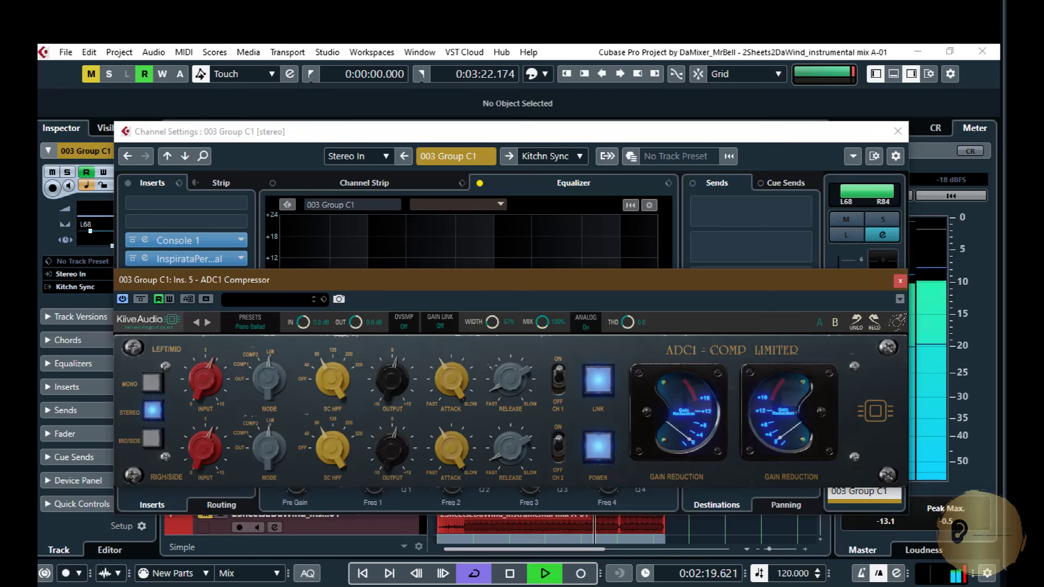
pyautogui.moveTo(510, 379)
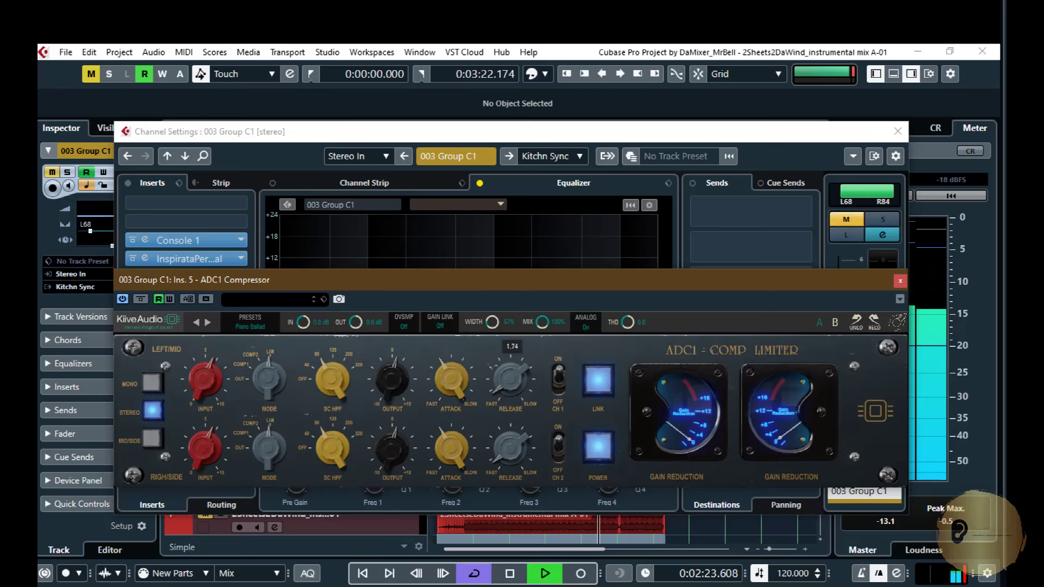
pyautogui.press('space')
pyautogui.press('space')
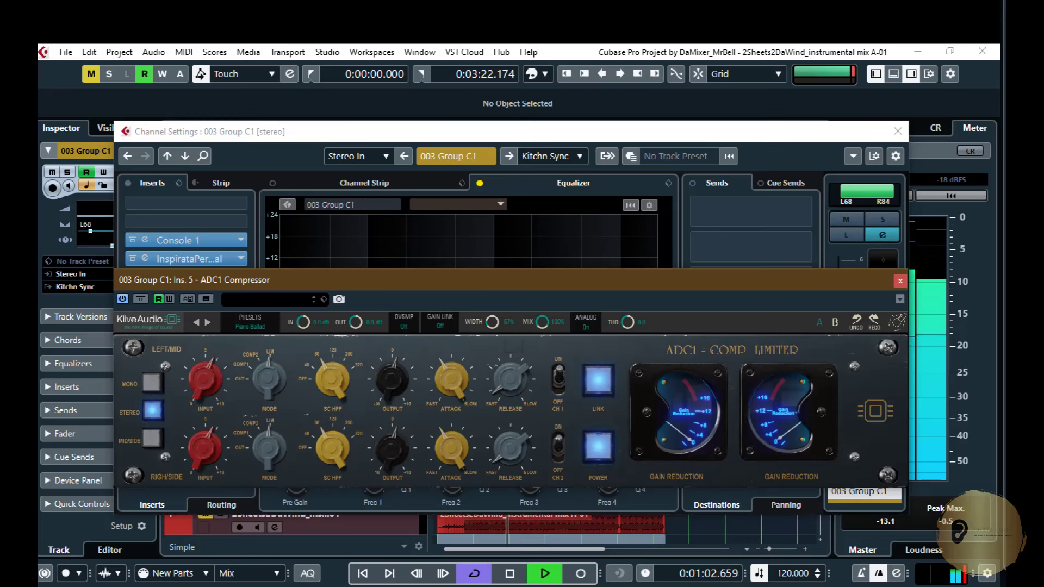
pyautogui.moveTo(510, 379); pyautogui.dragTo(510, 390)
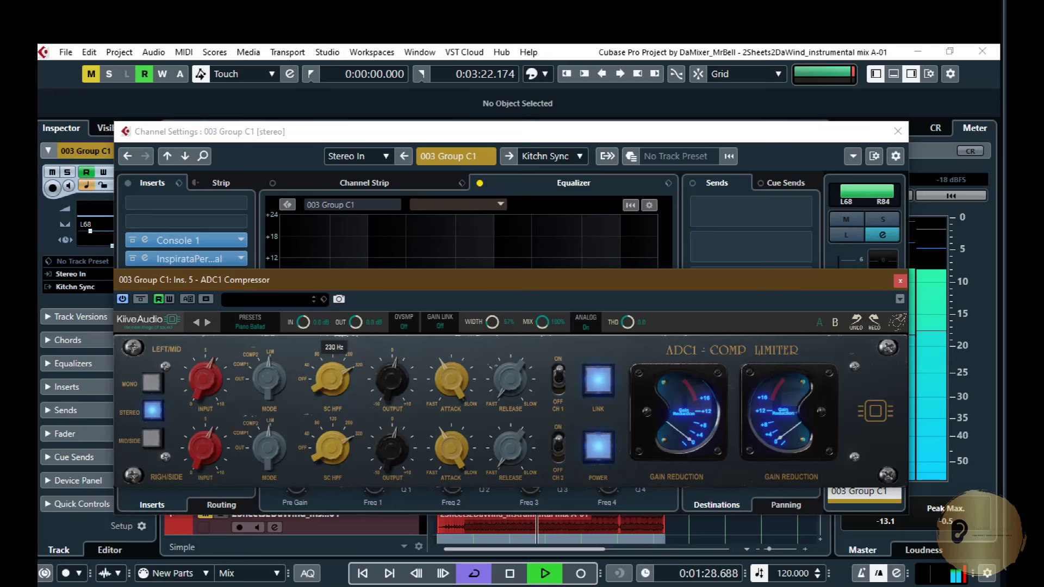
# Lower the linked sidechain high-pass filter frequency and readjust the attack time while the mix plays.
pyautogui.moveTo(332, 379); pyautogui.dragTo(332, 415)
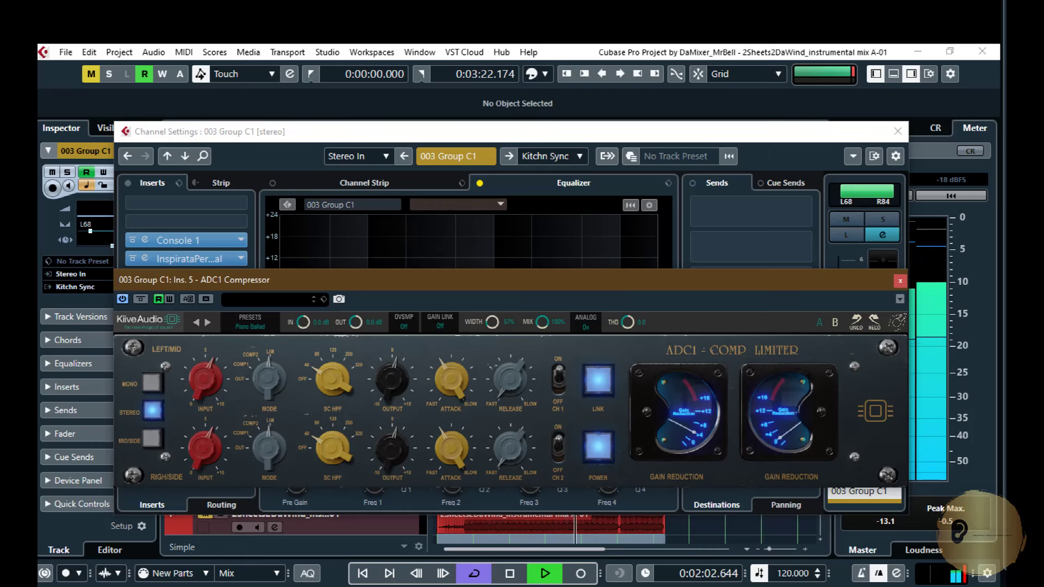
pyautogui.moveTo(452, 380)
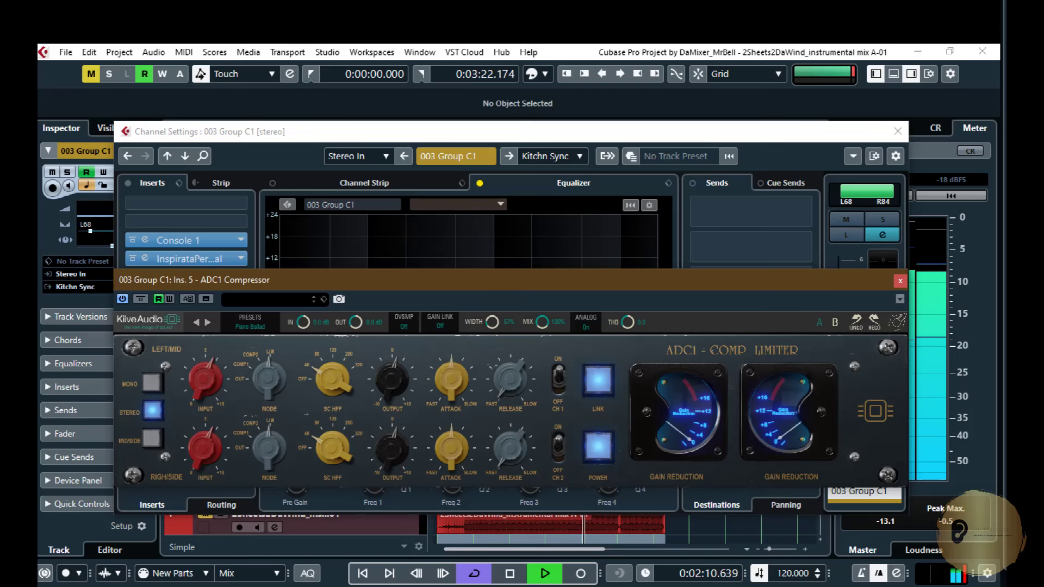
pyautogui.moveTo(451, 379)
pyautogui.mouseDown()
pyautogui.moveTo(451, 370)
pyautogui.moveTo(451, 379)
pyautogui.mouseUp()
pyautogui.scroll(-2, 450, 380)
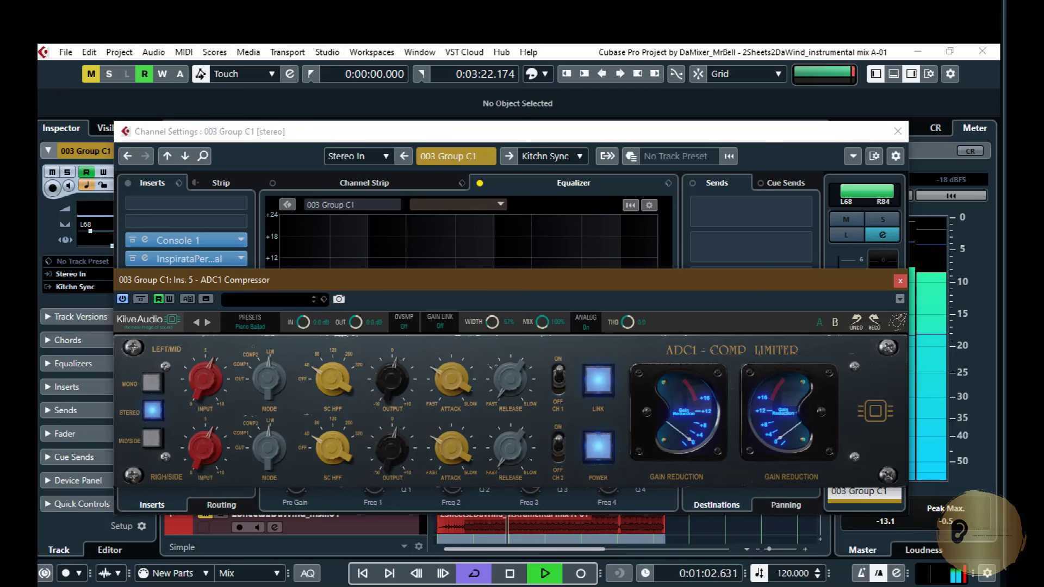
# Switch the ADC1 to mid/side mode with the input at 2.19, comparing the processed sound with bypass.
pyautogui.click(141, 299)
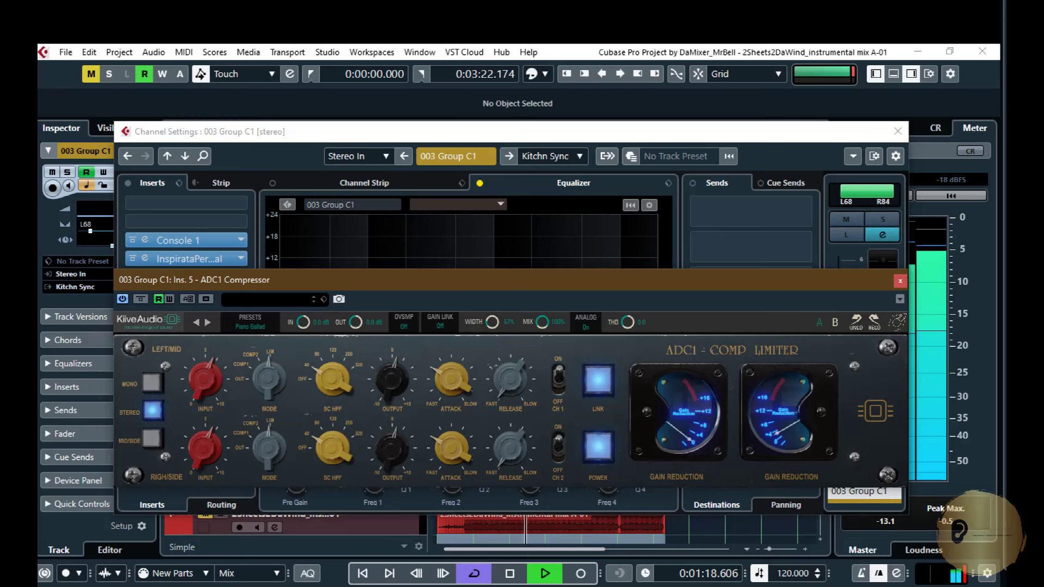
pyautogui.click(153, 438)
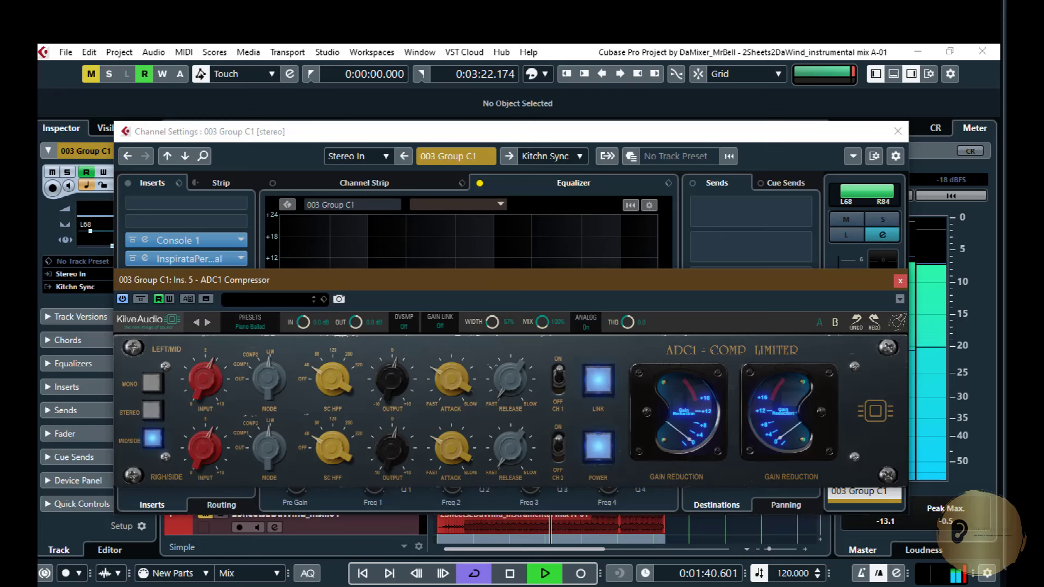
pyautogui.moveTo(206, 379)
pyautogui.moveTo(205, 379); pyautogui.dragTo(206, 360)
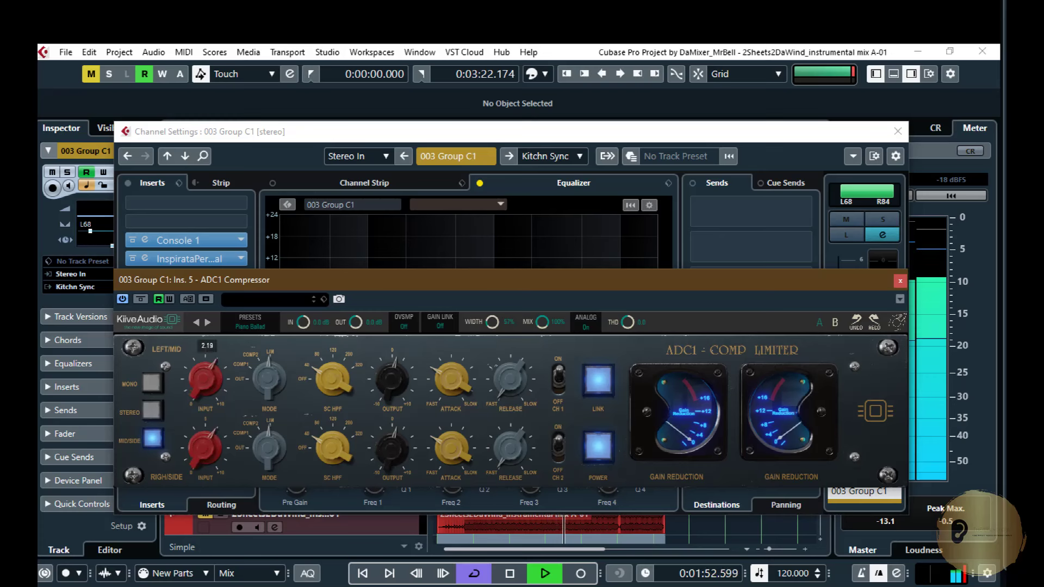
pyautogui.click(140, 299)
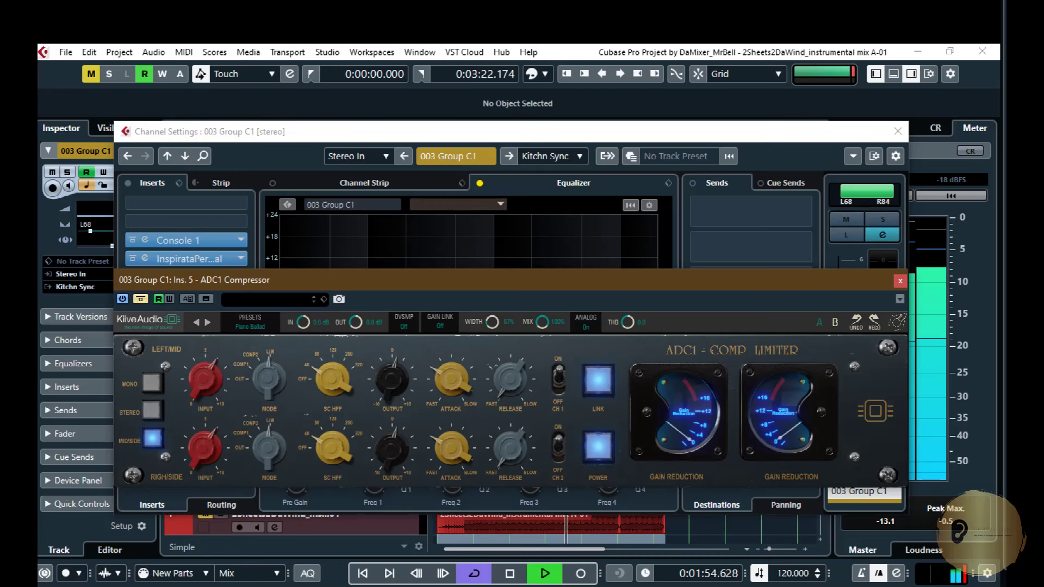
pyautogui.click(140, 299)
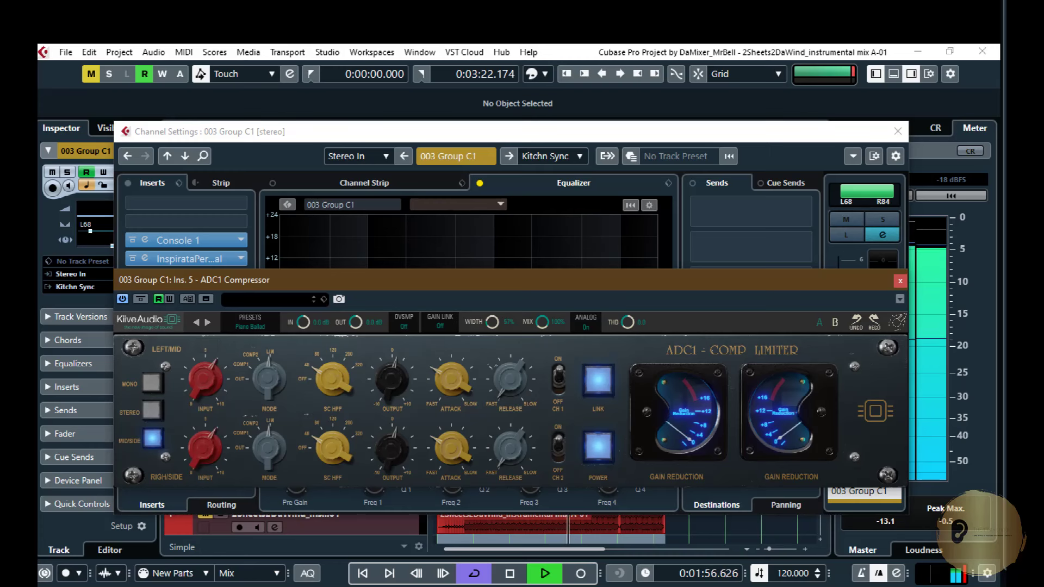
# Unlink the two compressor channels and fine-tune the mid channel's input on its own, stopping playback at the end.
pyautogui.click(598, 380)
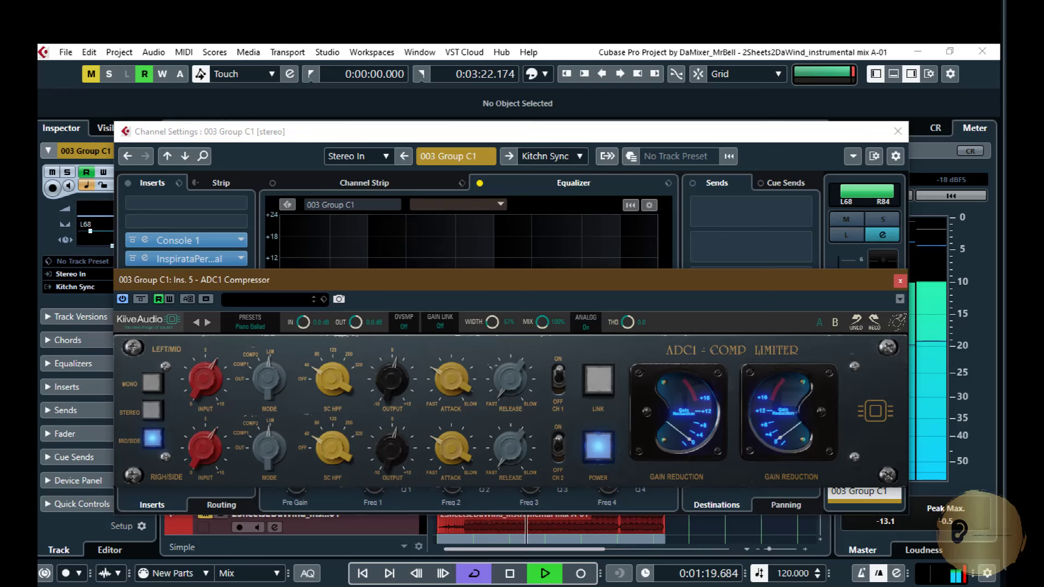
pyautogui.moveTo(205, 381)
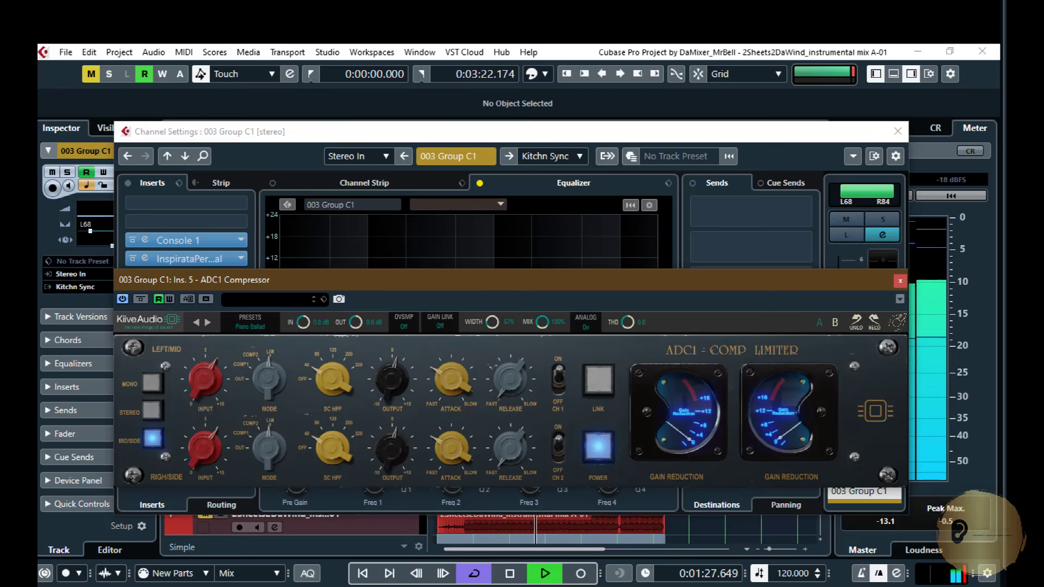
pyautogui.moveTo(205, 379); pyautogui.dragTo(205, 384)
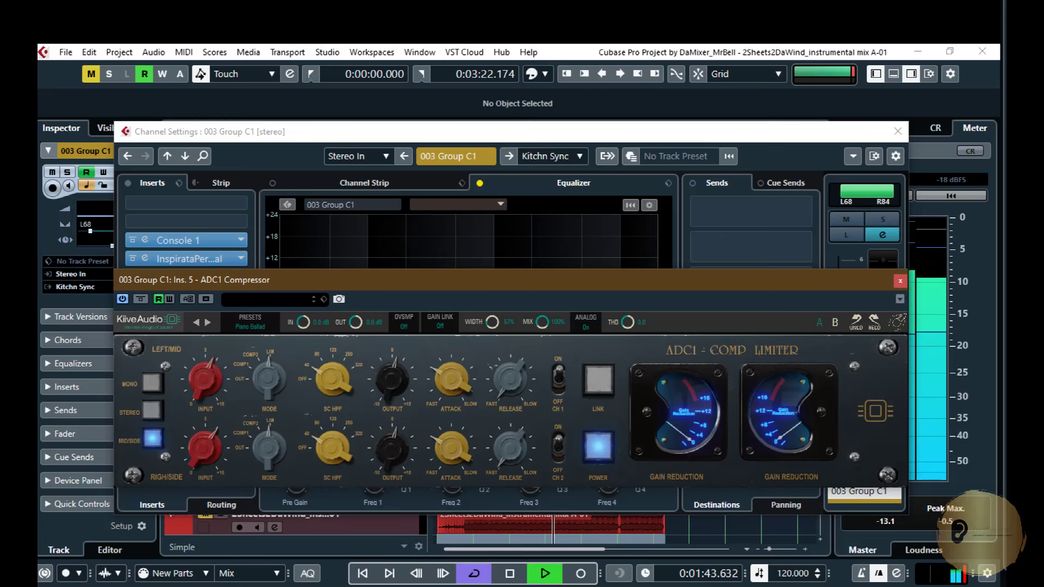
pyautogui.press('space')
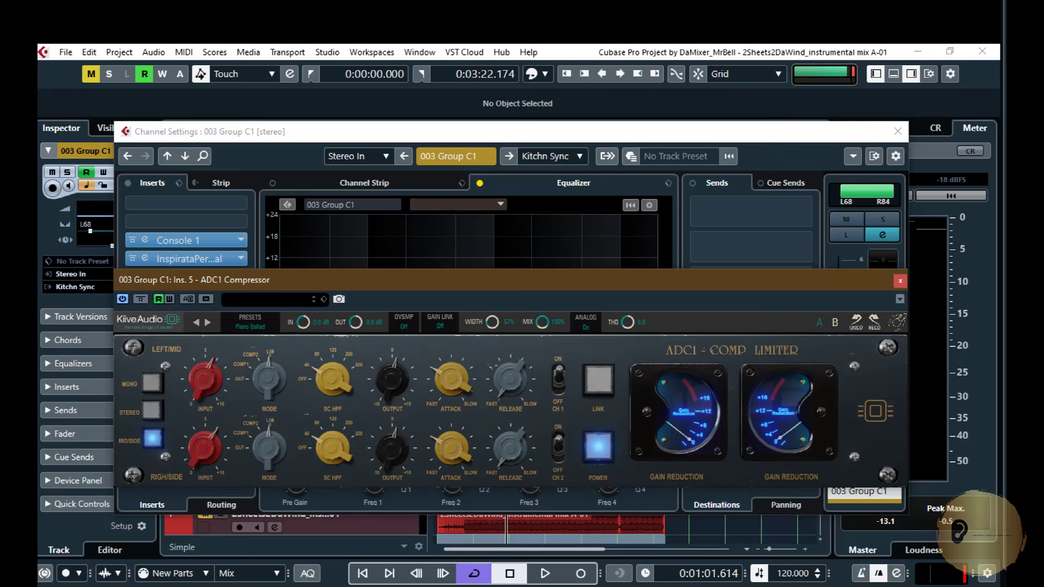
# Restart playback and raise the side channel's input beyond 7.26, raising the mid channel's input as well.
pyautogui.press('space')
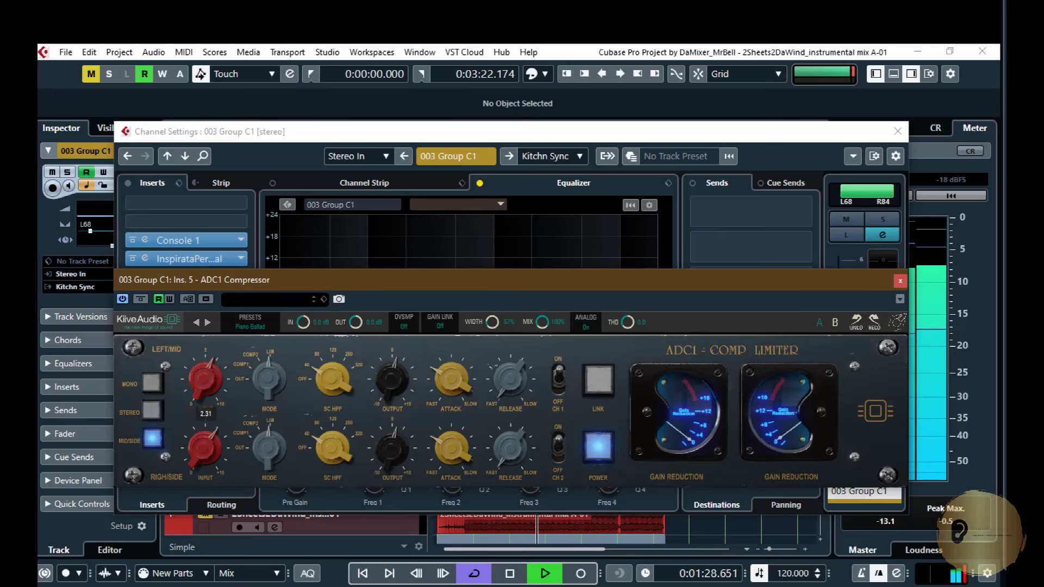
pyautogui.moveTo(205, 447); pyautogui.dragTo(205, 443)
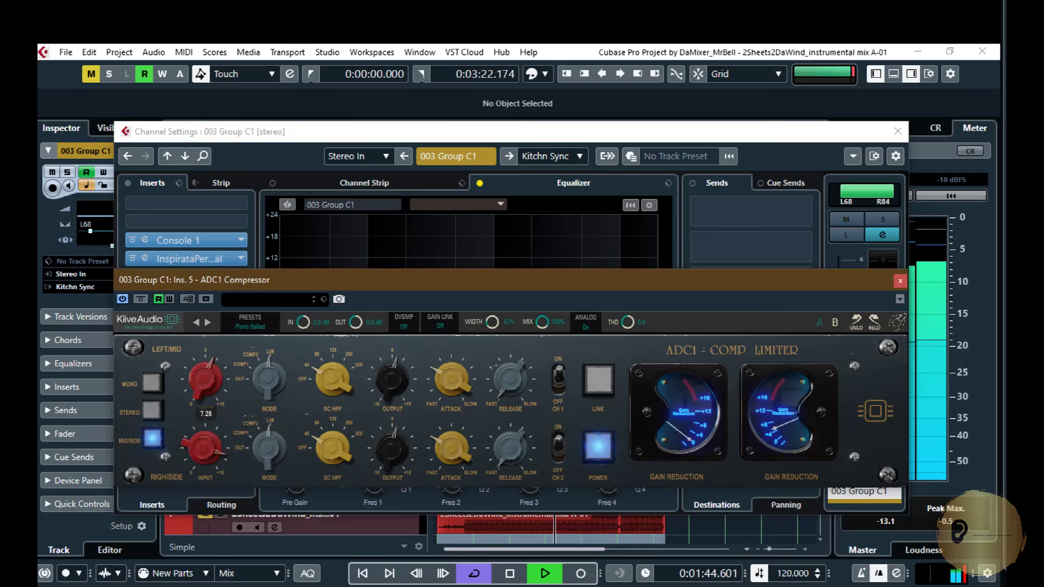
pyautogui.moveTo(205, 448); pyautogui.dragTo(206, 419)
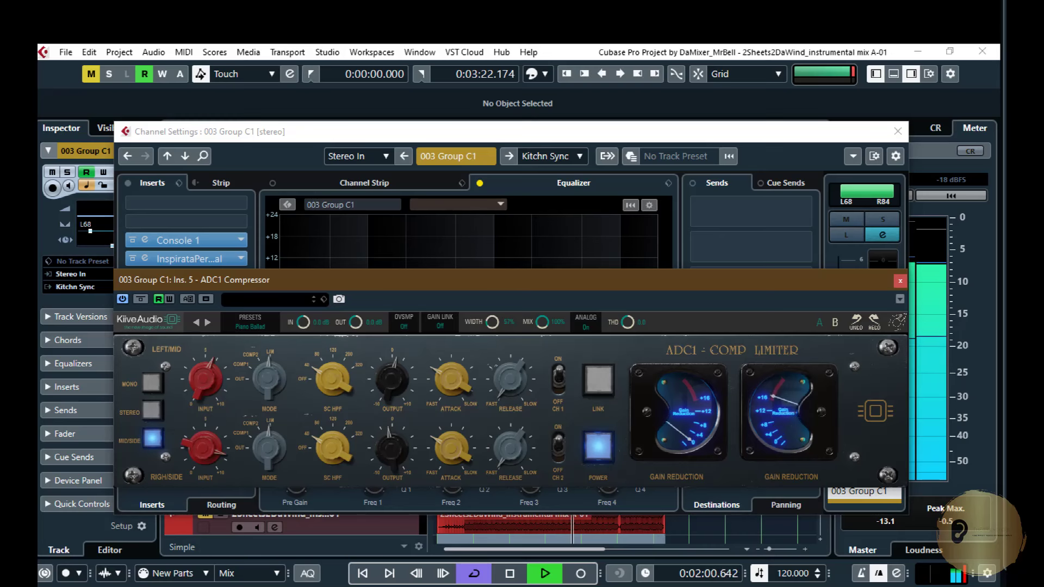
pyautogui.moveTo(206, 379); pyautogui.dragTo(205, 358)
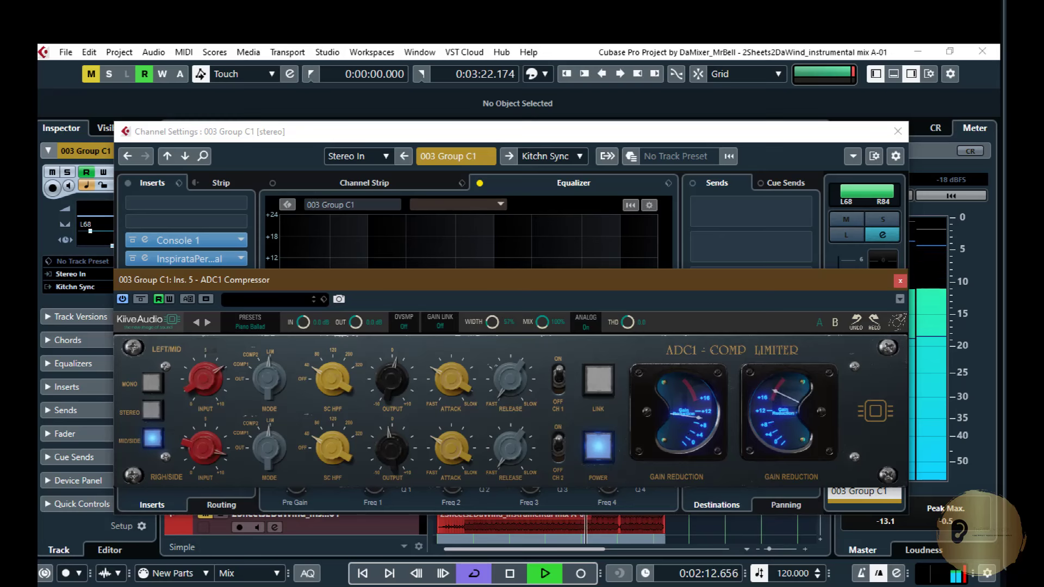
# Lengthen the mid channel's release and adjust the side channel's attack separately during playback.
pyautogui.moveTo(392, 379)
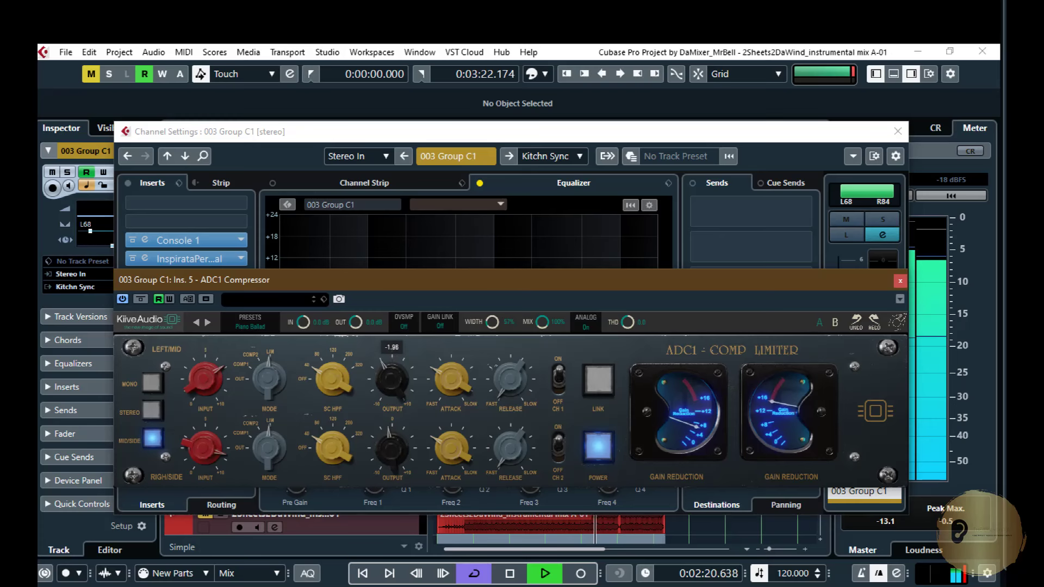
pyautogui.press('m')
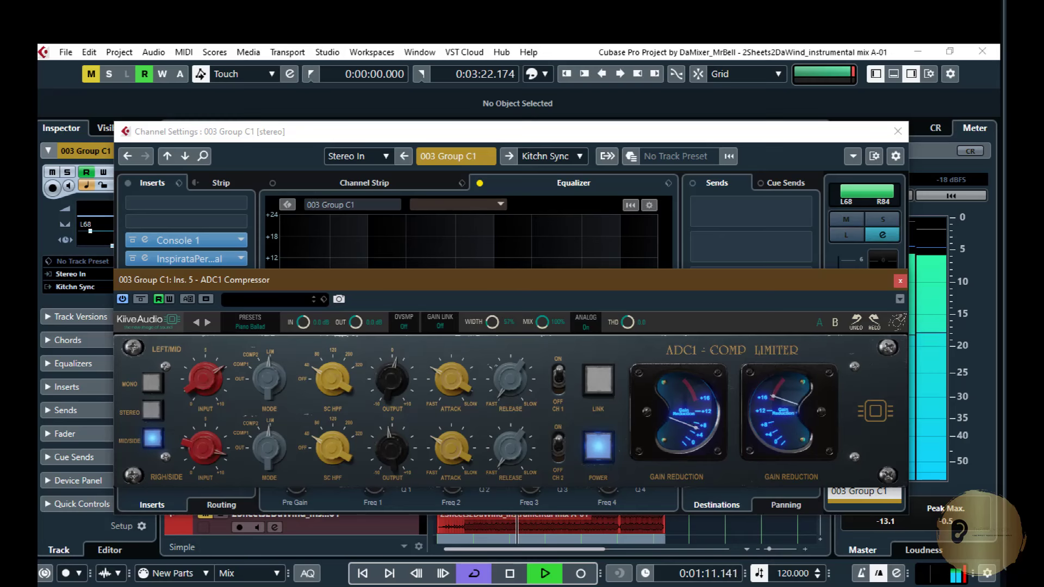
pyautogui.moveTo(510, 379); pyautogui.dragTo(510, 364)
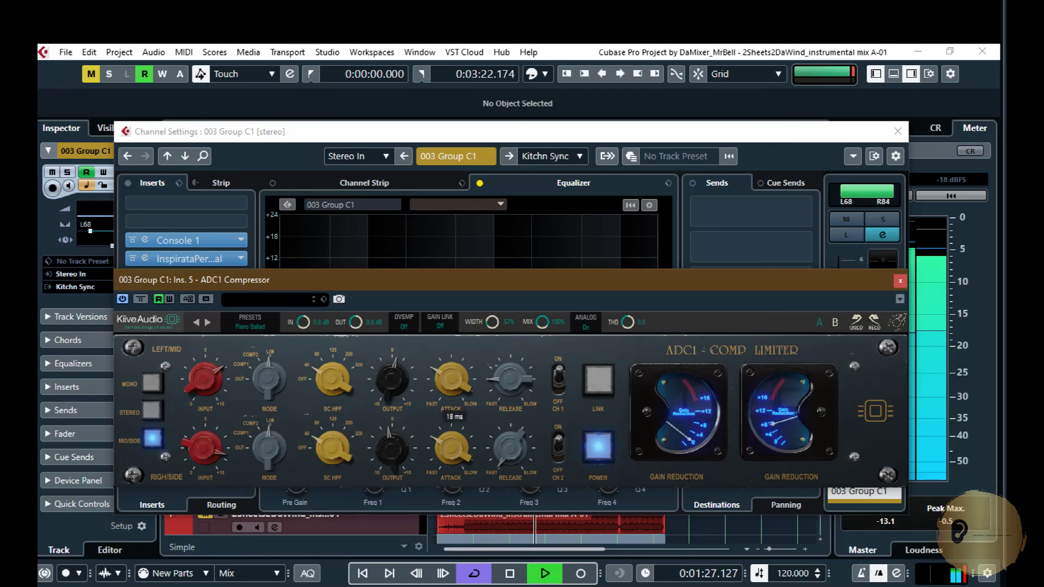
pyautogui.moveTo(452, 447); pyautogui.dragTo(451, 414)
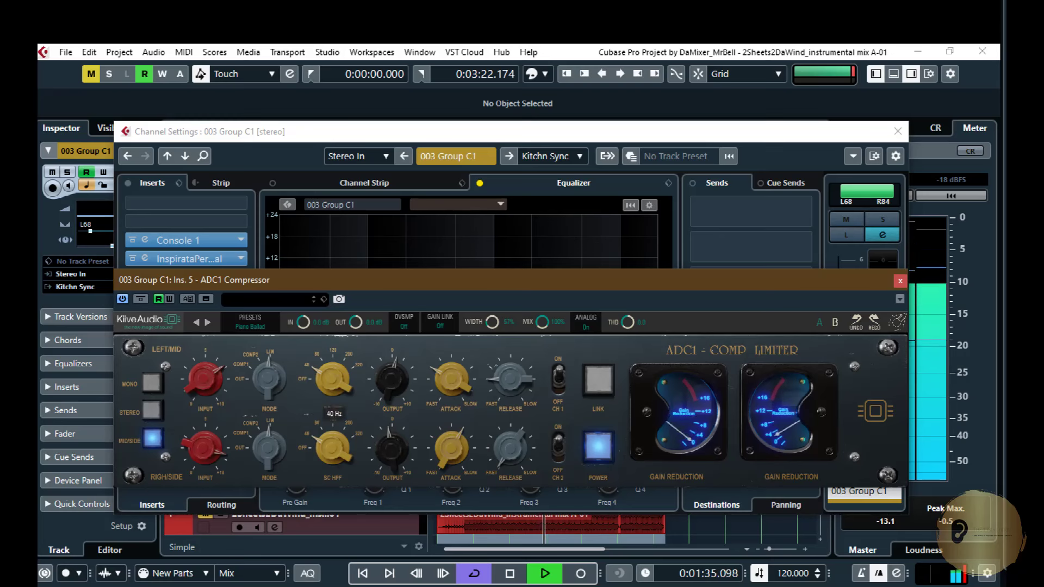
# Adjust the side channel's sidechain high-pass filter and fine-tune the side channel's input during playback.
pyautogui.moveTo(333, 449); pyautogui.dragTo(332, 427)
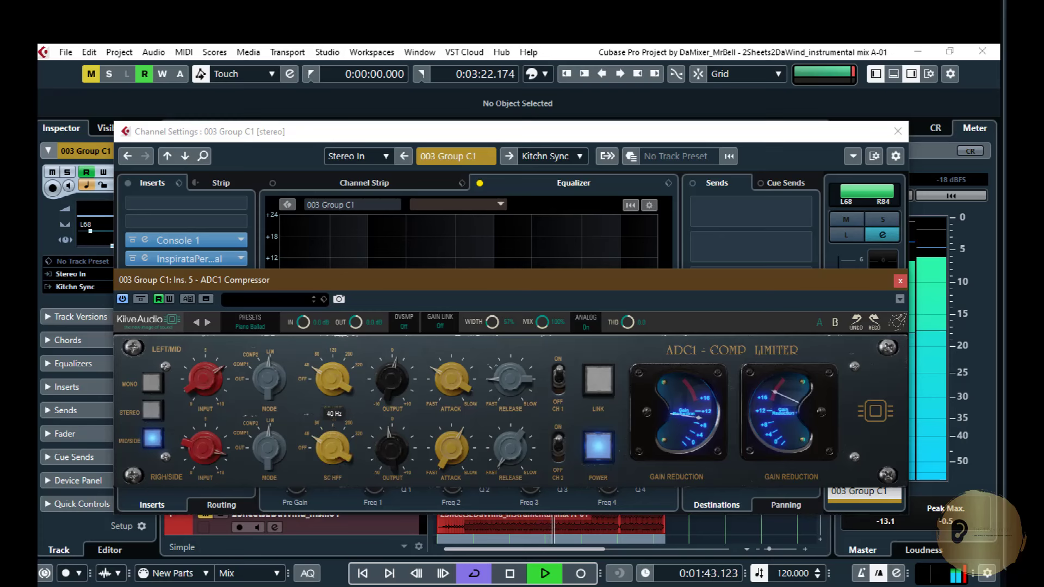
pyautogui.moveTo(333, 448); pyautogui.dragTo(333, 460)
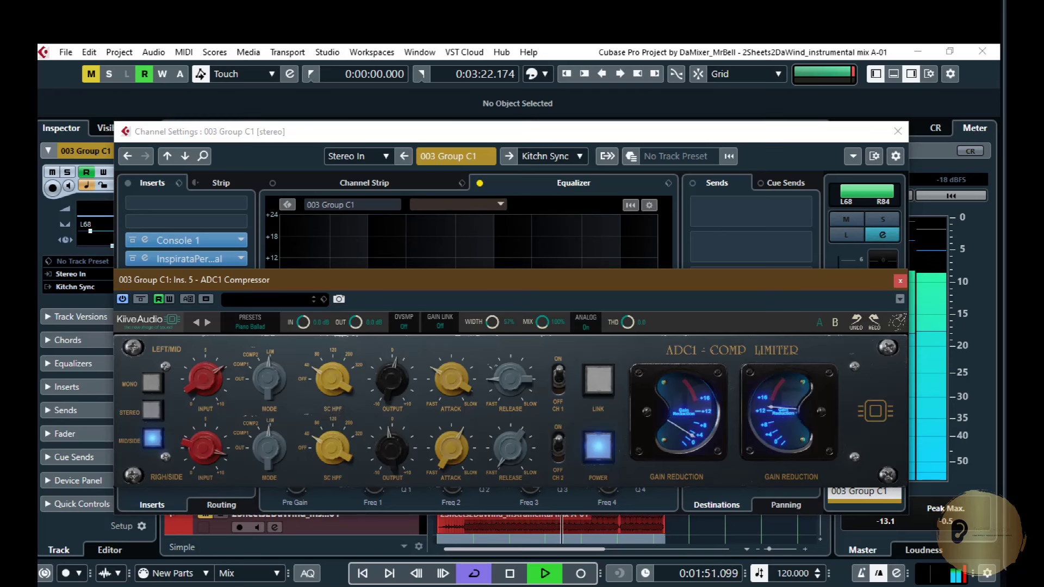
pyautogui.moveTo(269, 448); pyautogui.dragTo(270, 426)
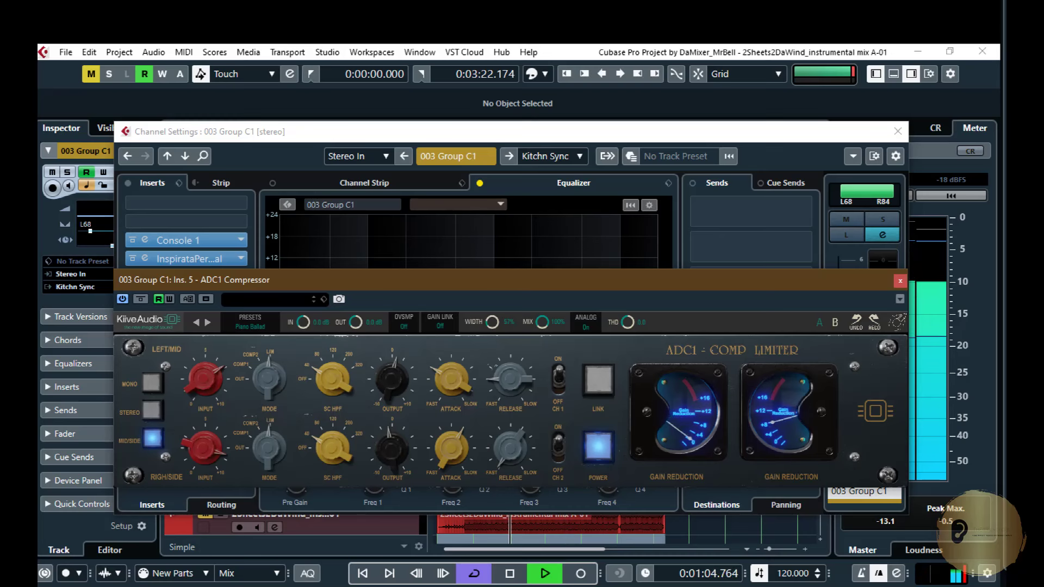
pyautogui.moveTo(510, 379)
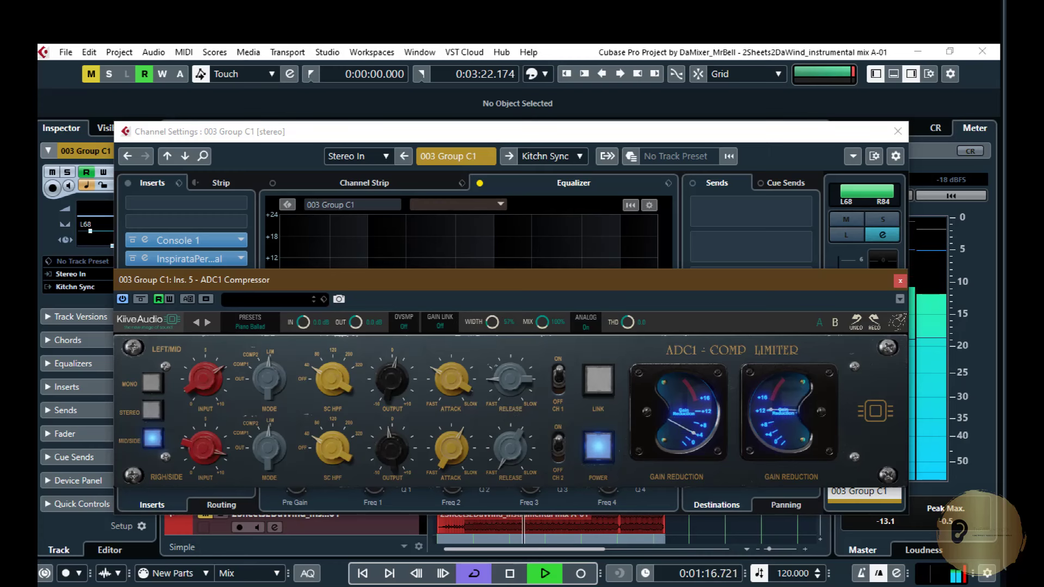
pyautogui.moveTo(205, 379)
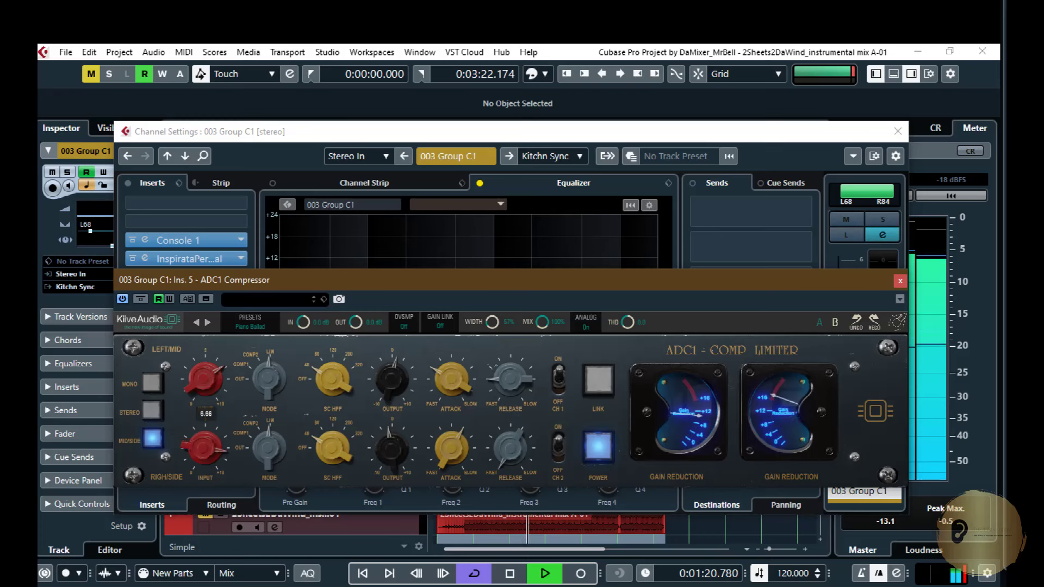
pyautogui.moveTo(206, 447); pyautogui.dragTo(206, 457)
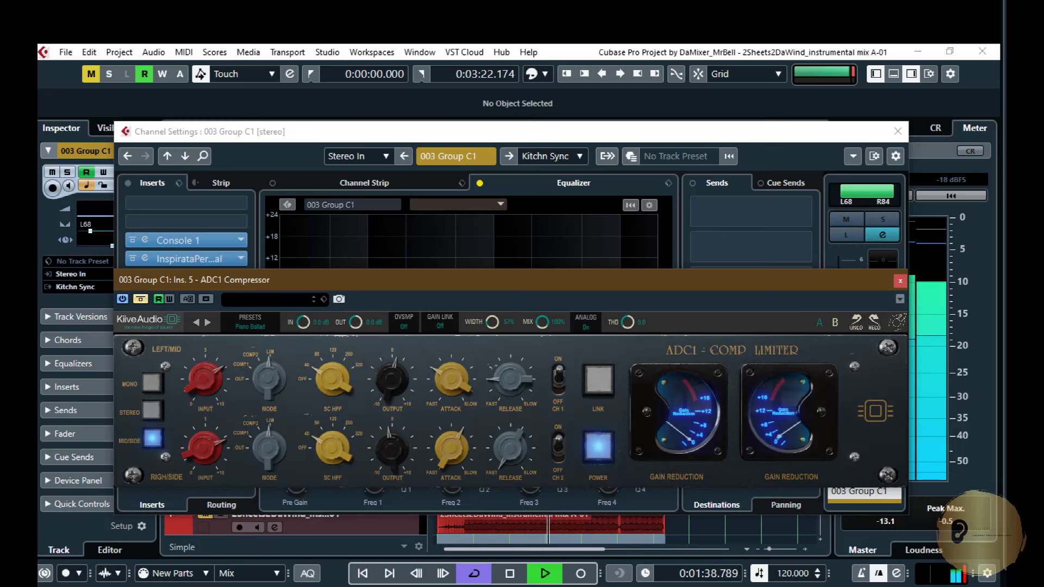
# Restart playback and trim the ADC1's overall output while comparing the processed sound with bypass.
pyautogui.press('space')
pyautogui.press('space')
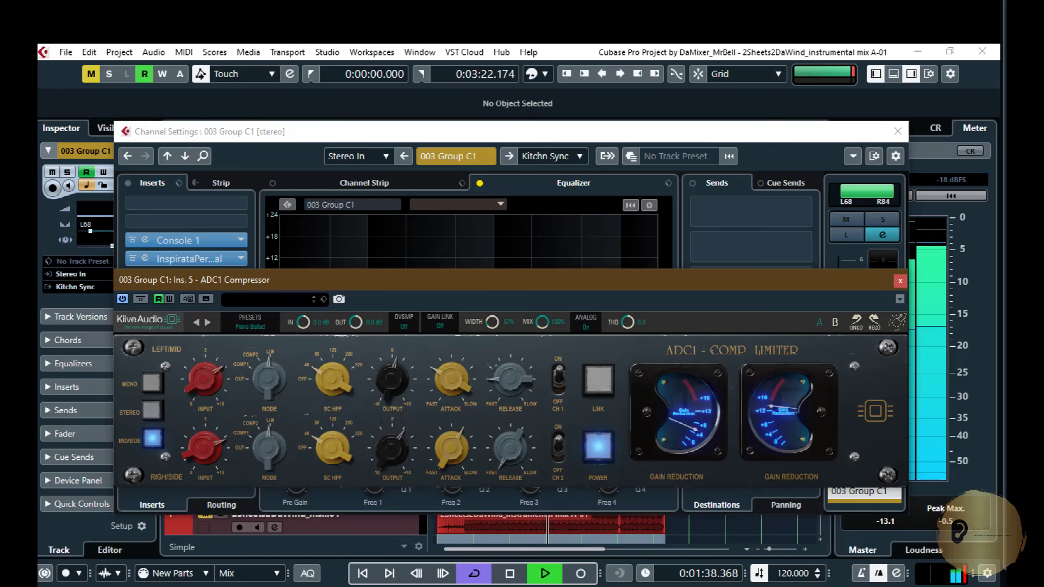
pyautogui.press('space')
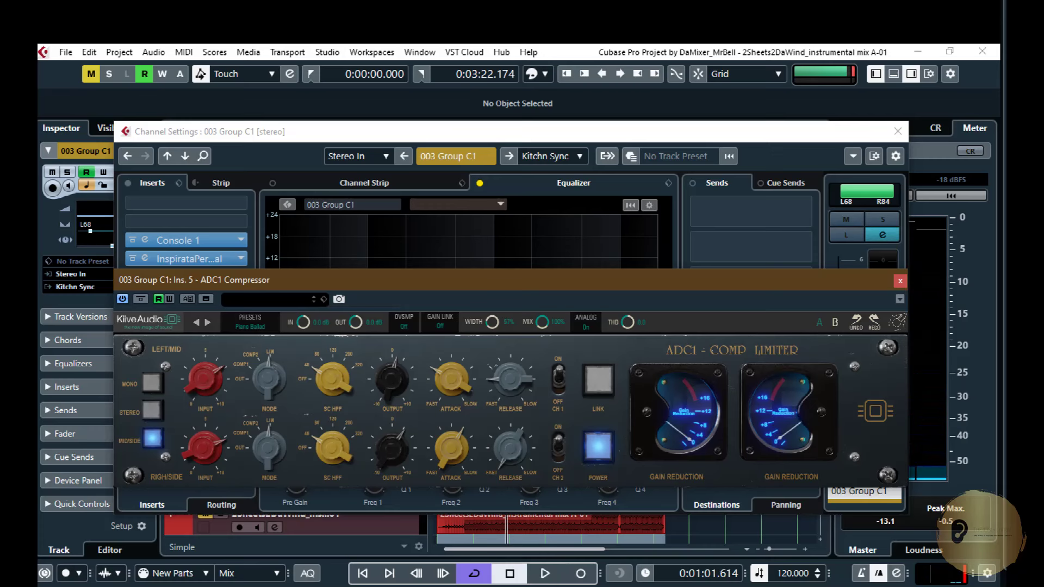
pyautogui.press('space')
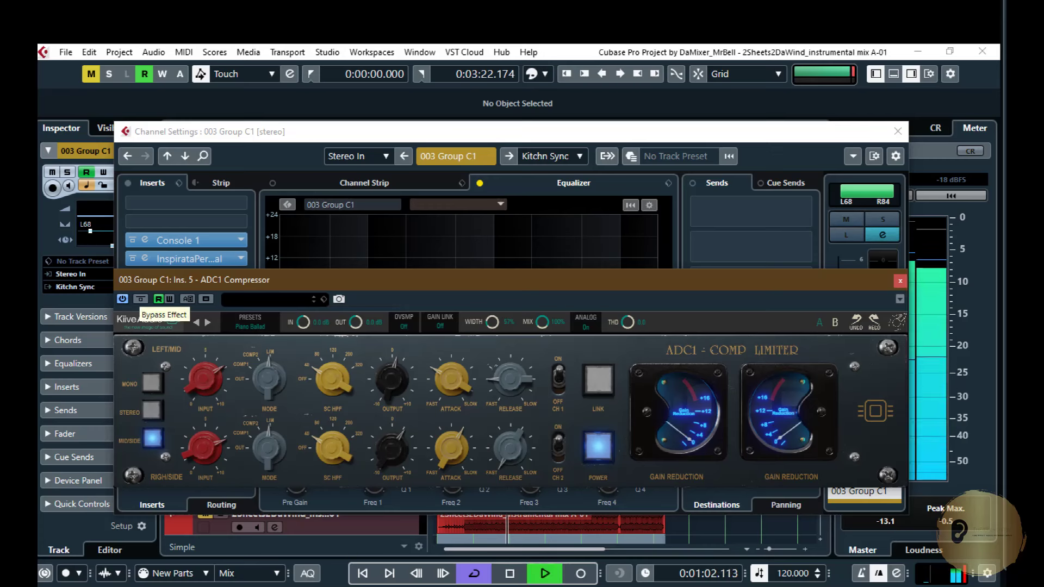
pyautogui.click(141, 299)
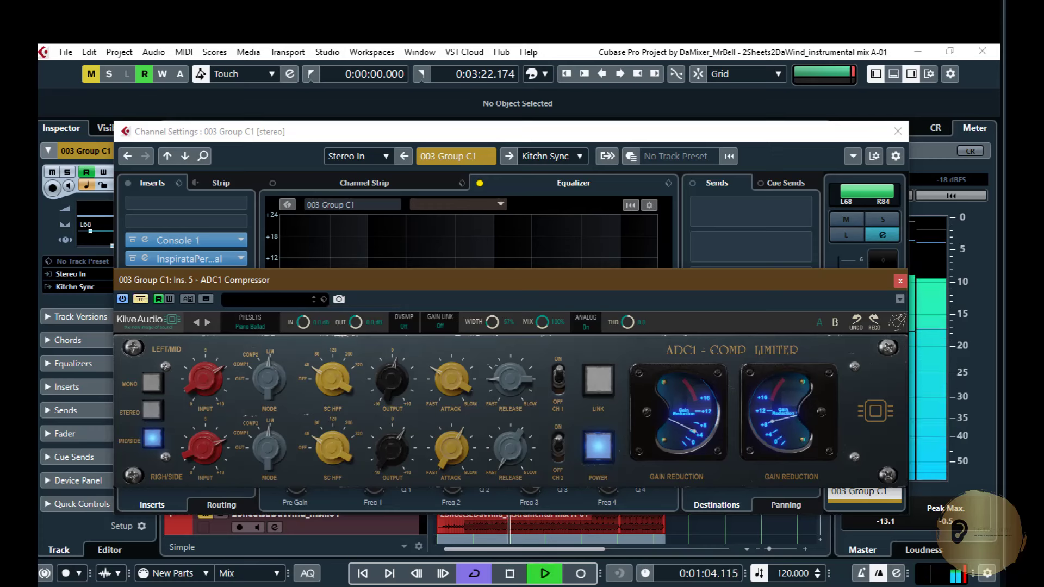
pyautogui.click(140, 298)
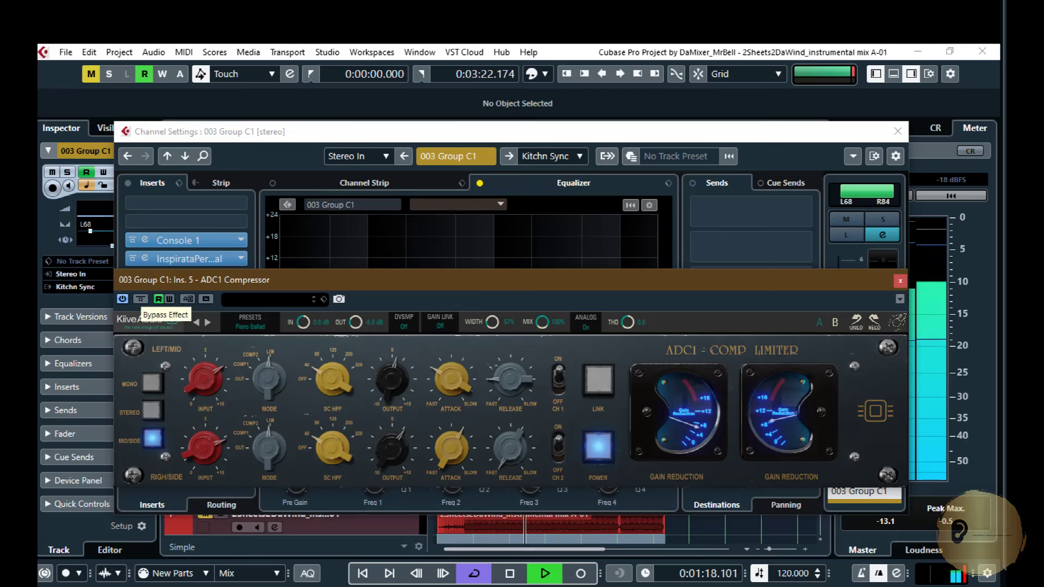
pyautogui.click(140, 299)
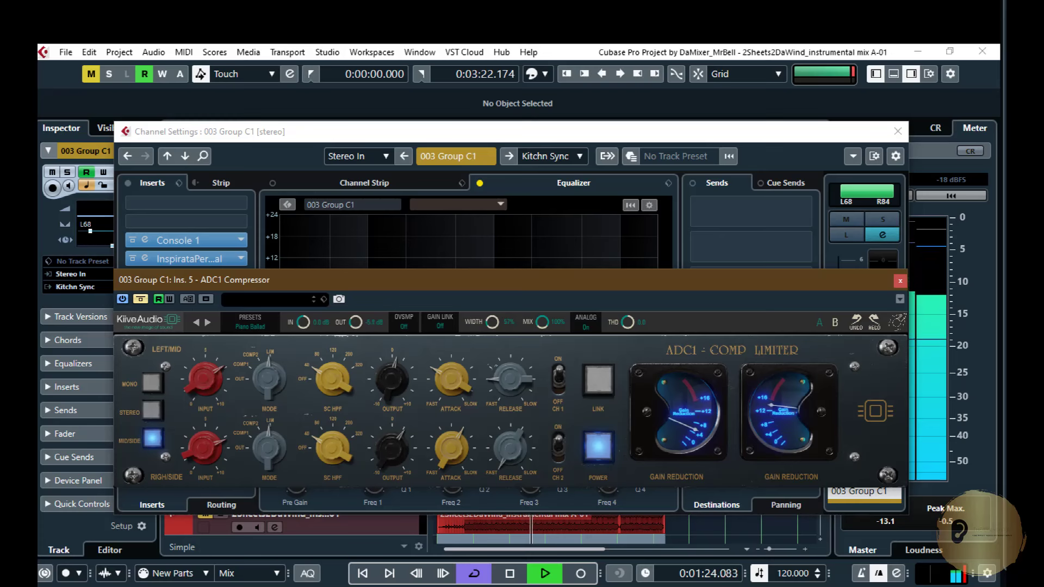
pyautogui.click(140, 299)
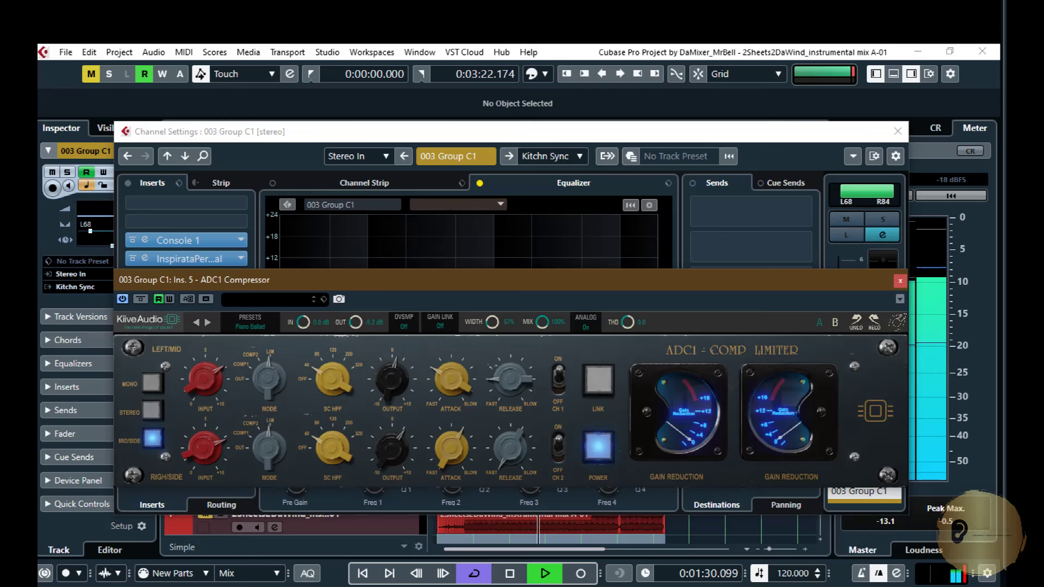
# Raise the mid channel's input beyond 3.76 and blend in dry signal by lowering the mix, restarting playback.
pyautogui.moveTo(205, 379)
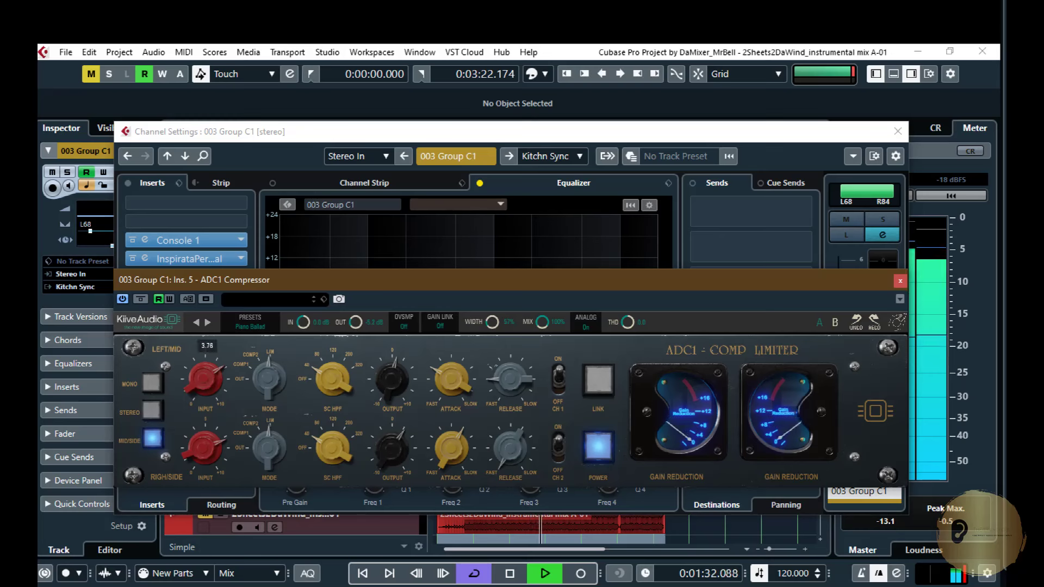
pyautogui.moveTo(205, 379); pyautogui.dragTo(205, 375)
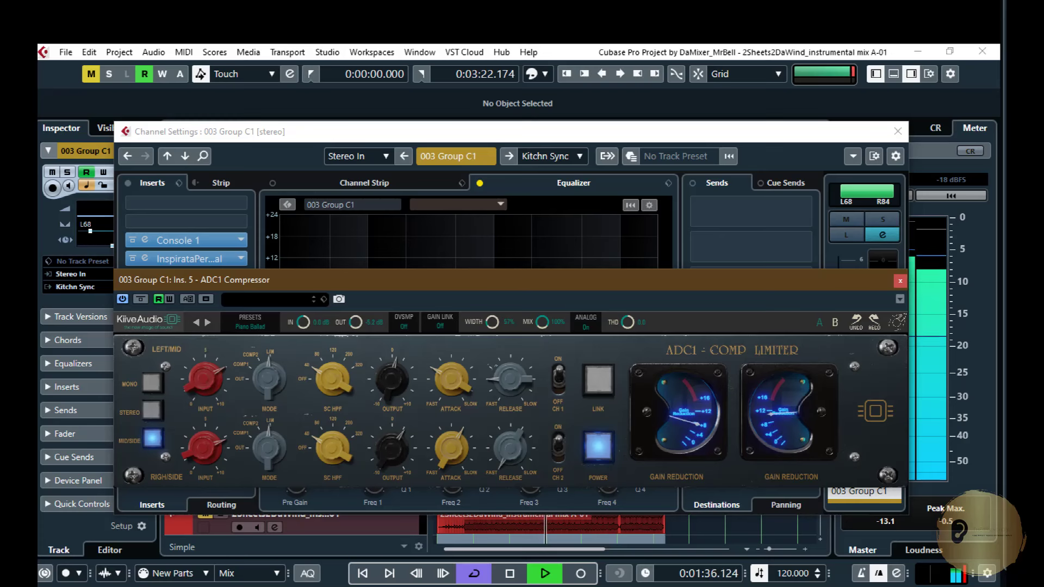
pyautogui.moveTo(205, 379); pyautogui.dragTo(206, 348)
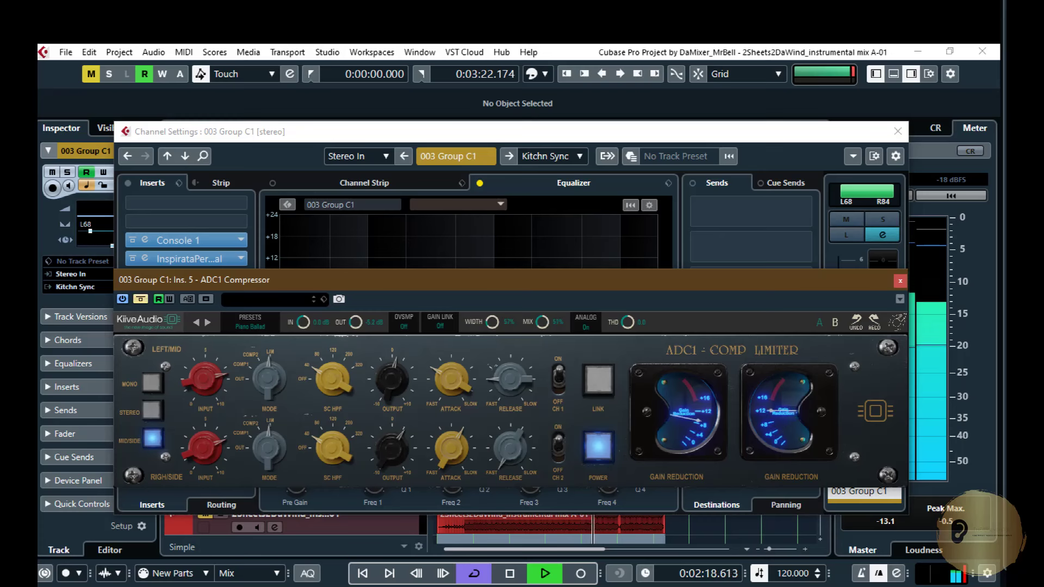
pyautogui.press('space')
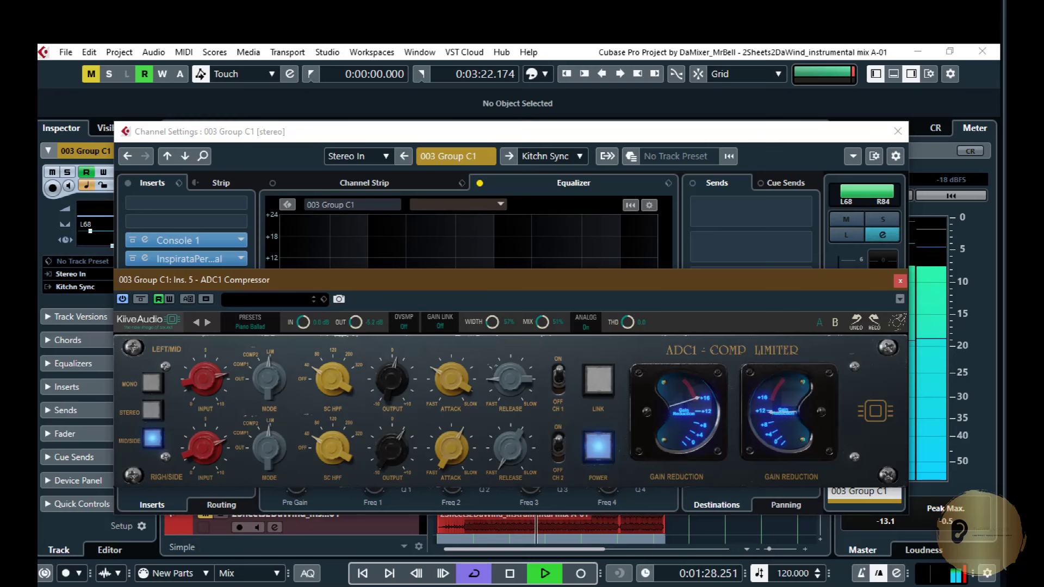
# Shorten the mid channel's release and fine-tune the side channel's release, comparing the result with bypass.
pyautogui.moveTo(510, 379); pyautogui.dragTo(510, 398)
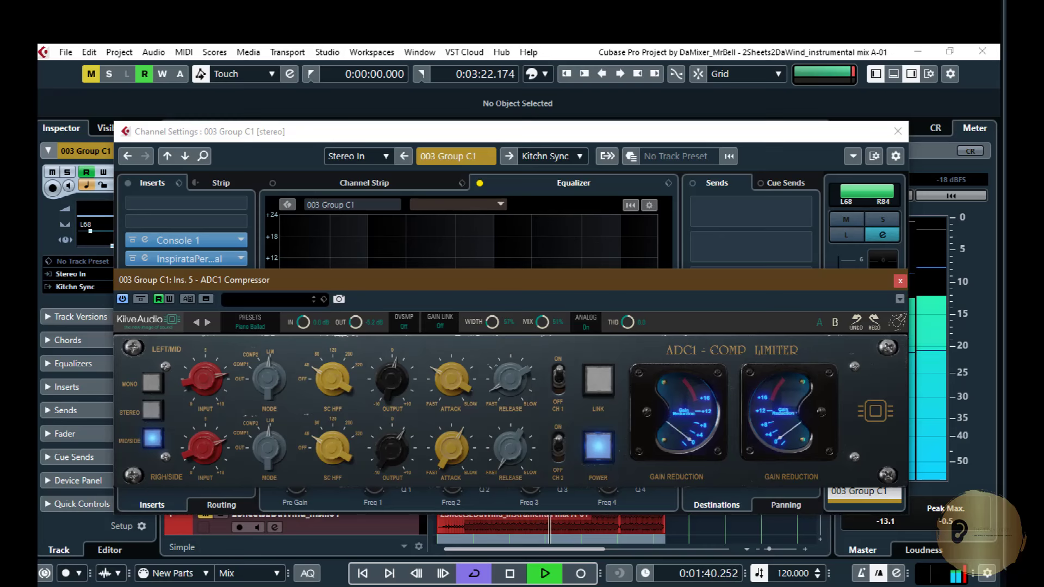
pyautogui.moveTo(510, 447)
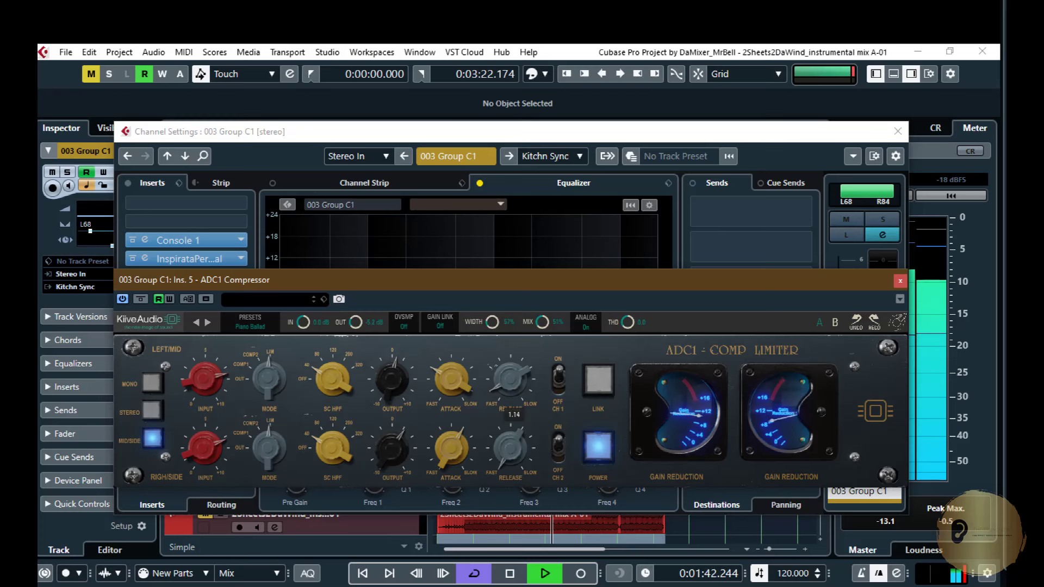
pyautogui.moveTo(511, 447); pyautogui.dragTo(510, 438)
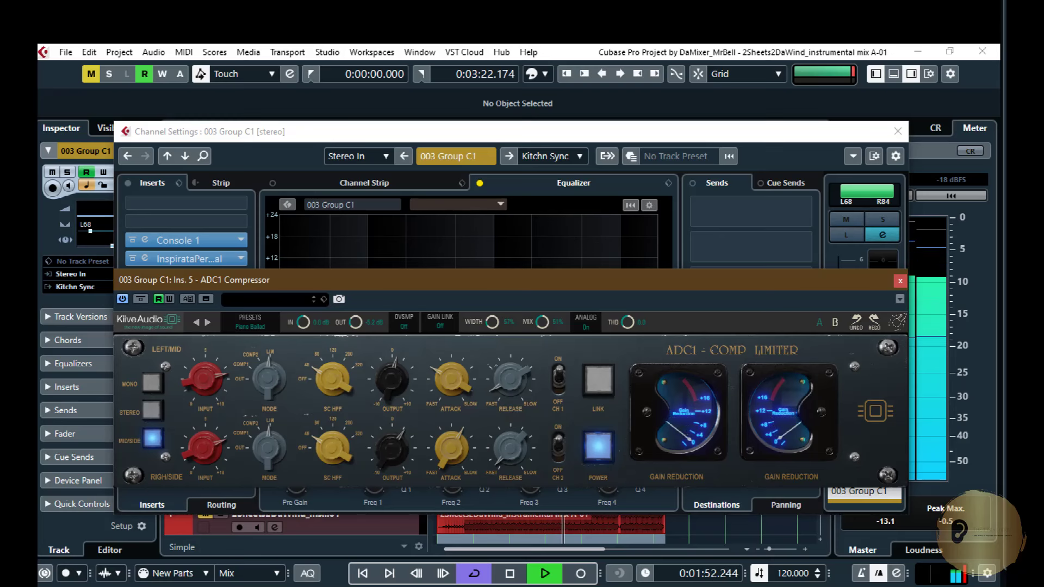
pyautogui.click(141, 299)
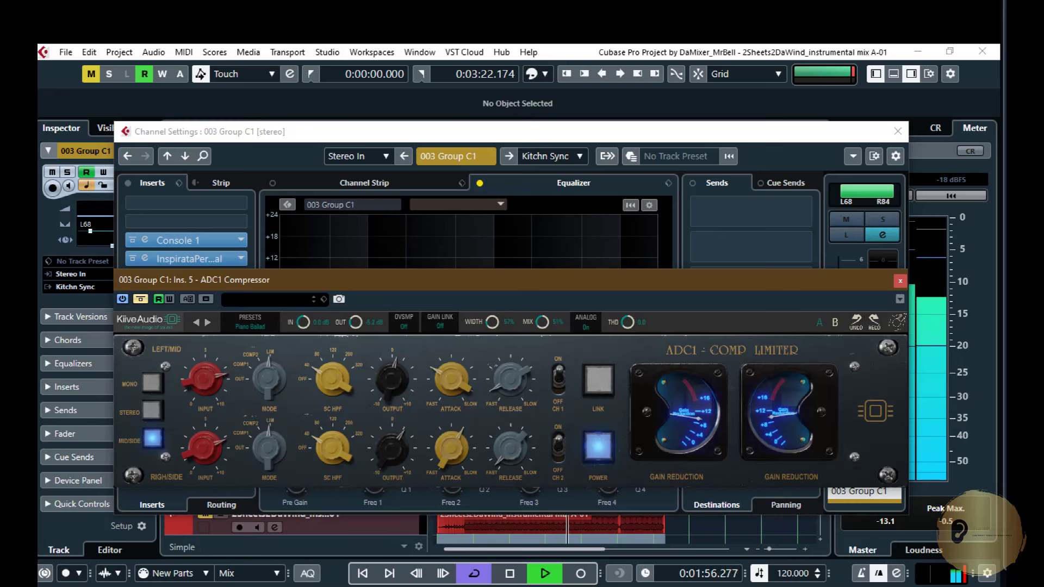
pyautogui.click(141, 299)
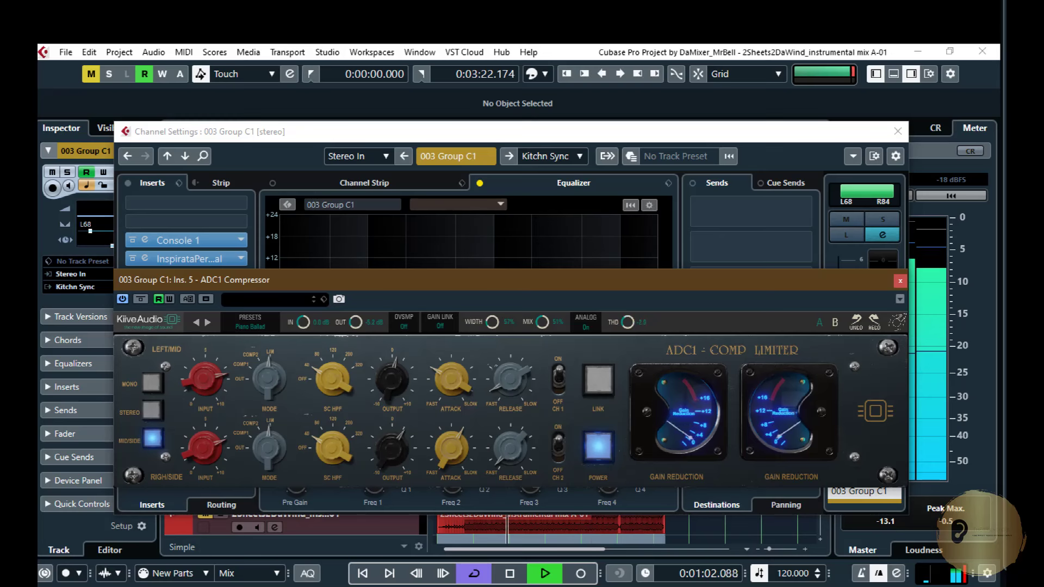
# Enable Listen on Group C1 and adjust the ADC1's THD amount during playback, stopping playback at the end.
pyautogui.press('space')
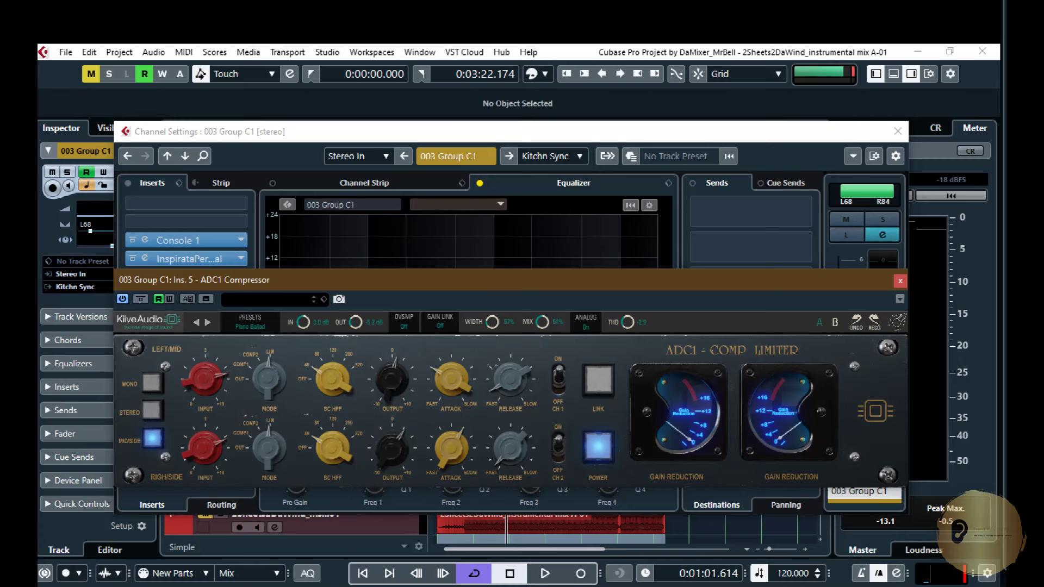
pyautogui.click(846, 235)
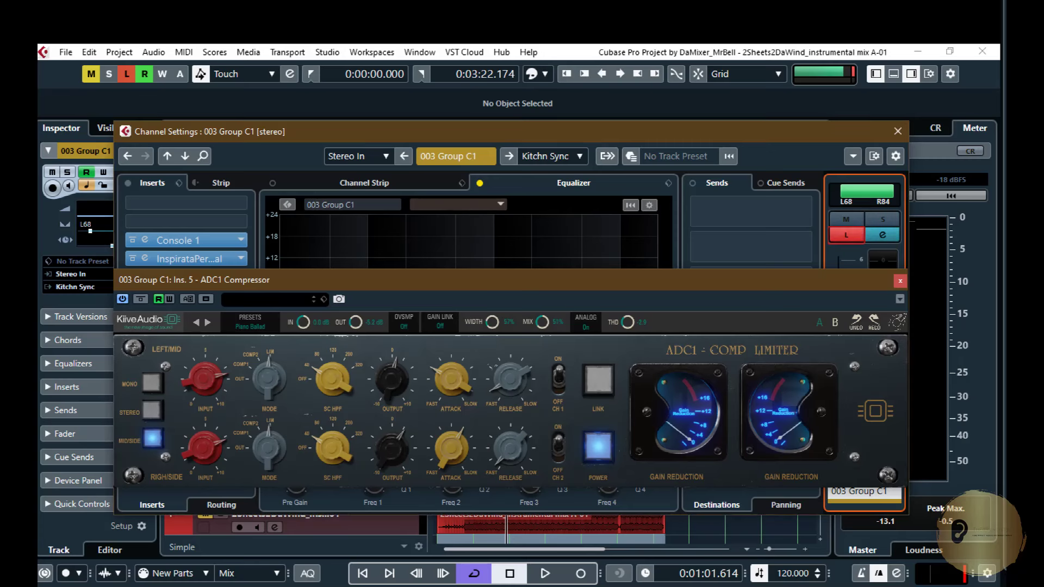
pyautogui.press('space')
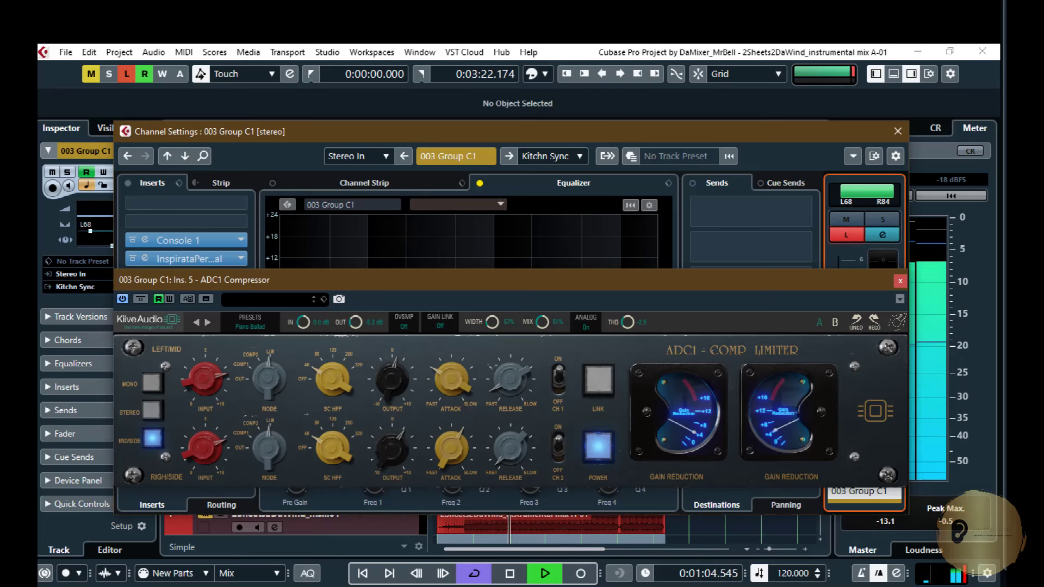
pyautogui.doubleClick(628, 322)
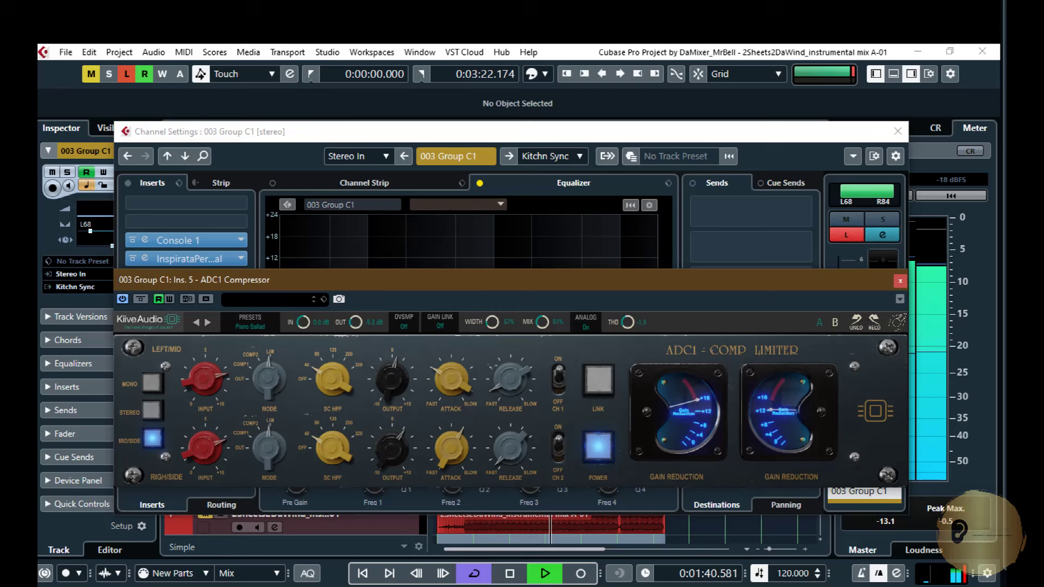
pyautogui.press('space')
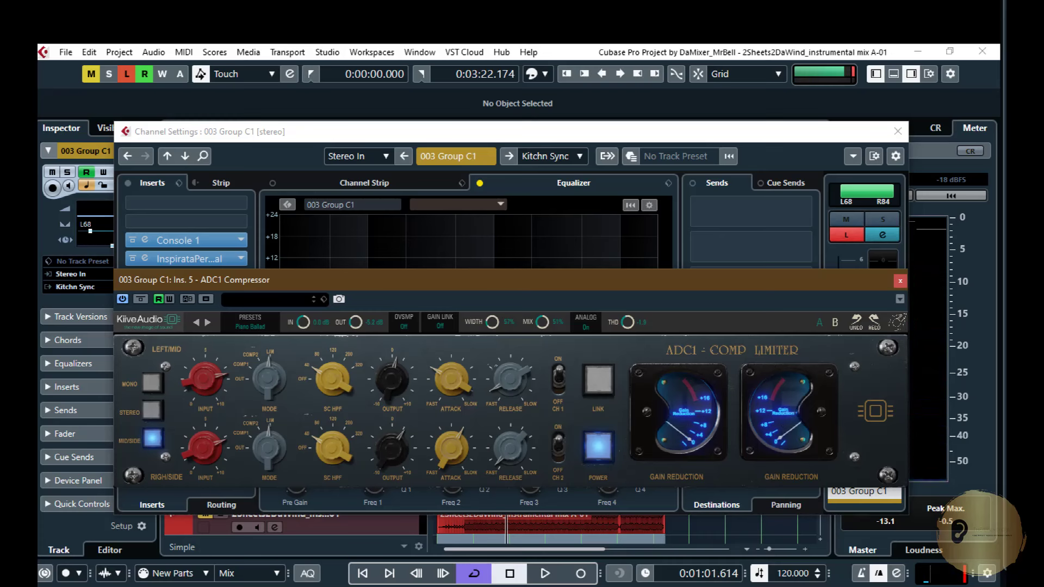
# Replay the passage from the start, compare the compressed sound with the ADC1 bypassed, and stop playback.
pyautogui.press('space')
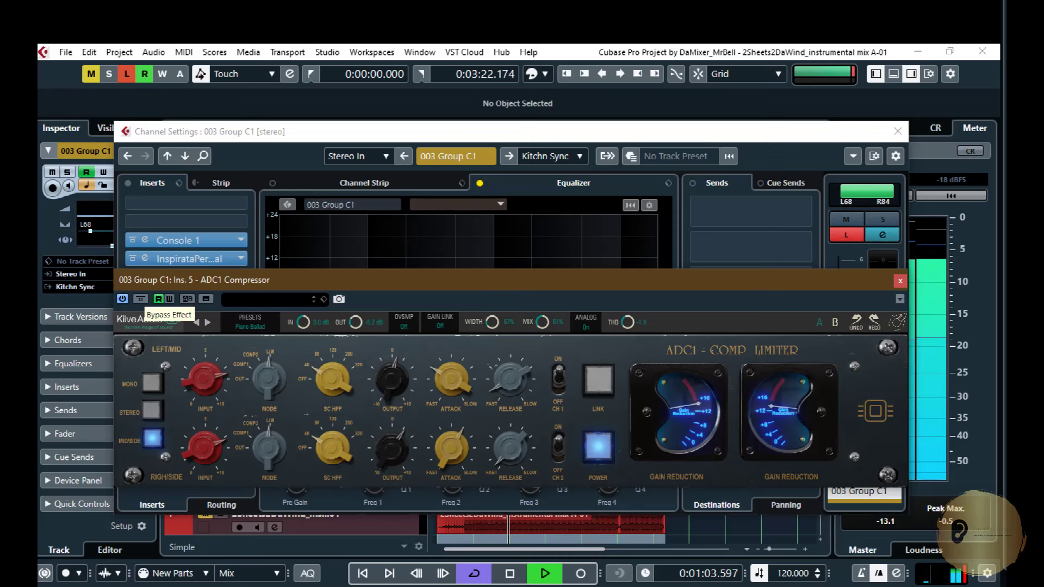
pyautogui.click(140, 299)
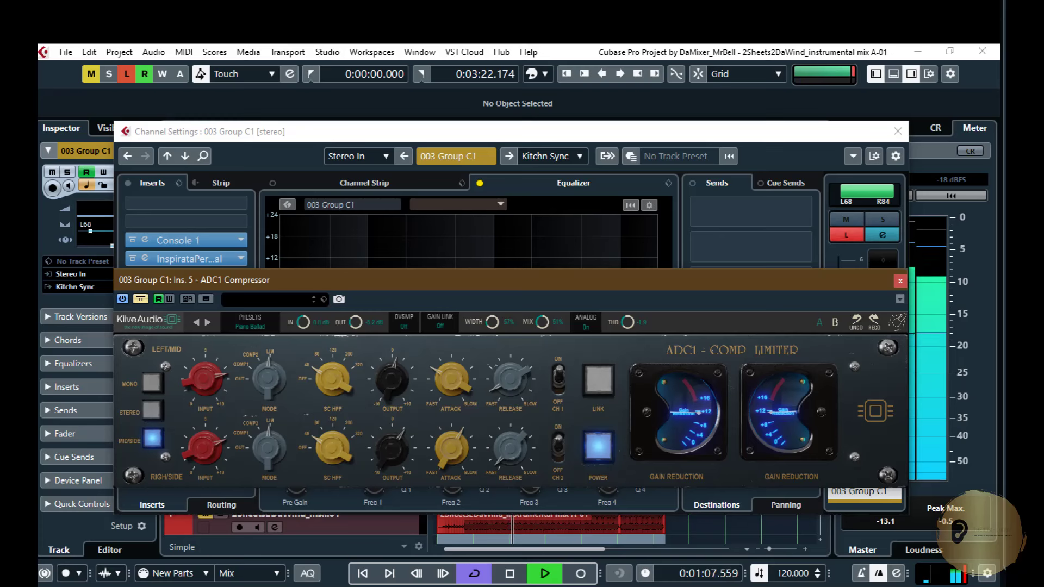
pyautogui.click(140, 298)
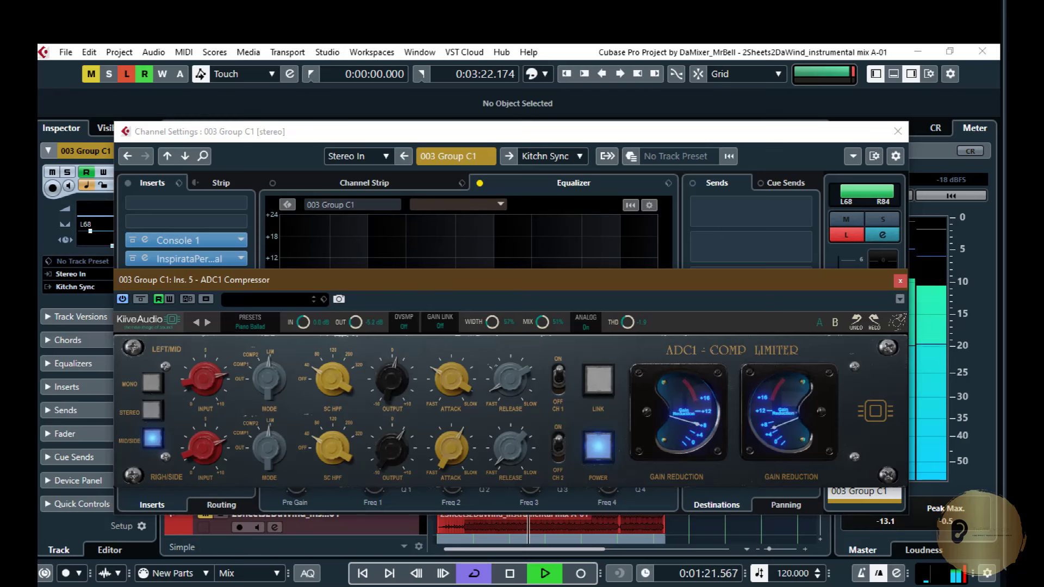
pyautogui.press('space')
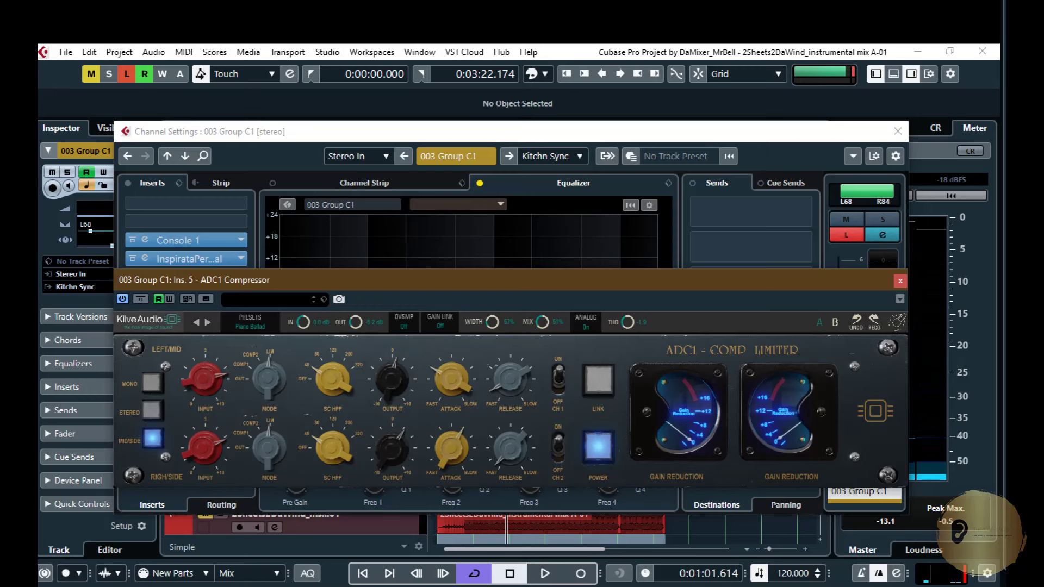
# Move the ADC1 window off the inserts and open its slot's plugin list, expanding the Kiive Audio Dynamics group.
pyautogui.moveTo(273, 281); pyautogui.dragTo(398, 274)
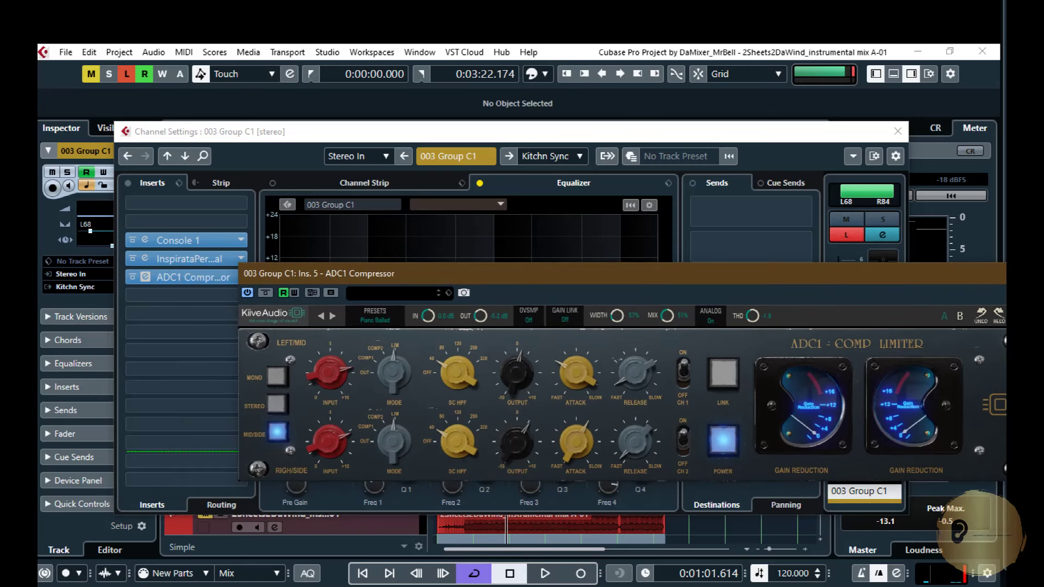
pyautogui.moveTo(282, 275); pyautogui.dragTo(307, 282)
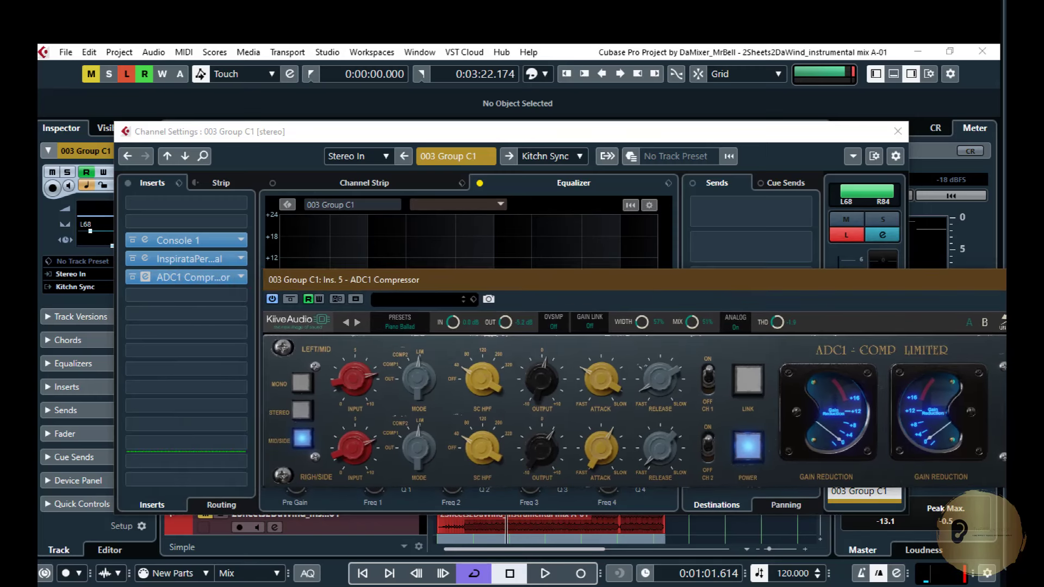
pyautogui.click(240, 277)
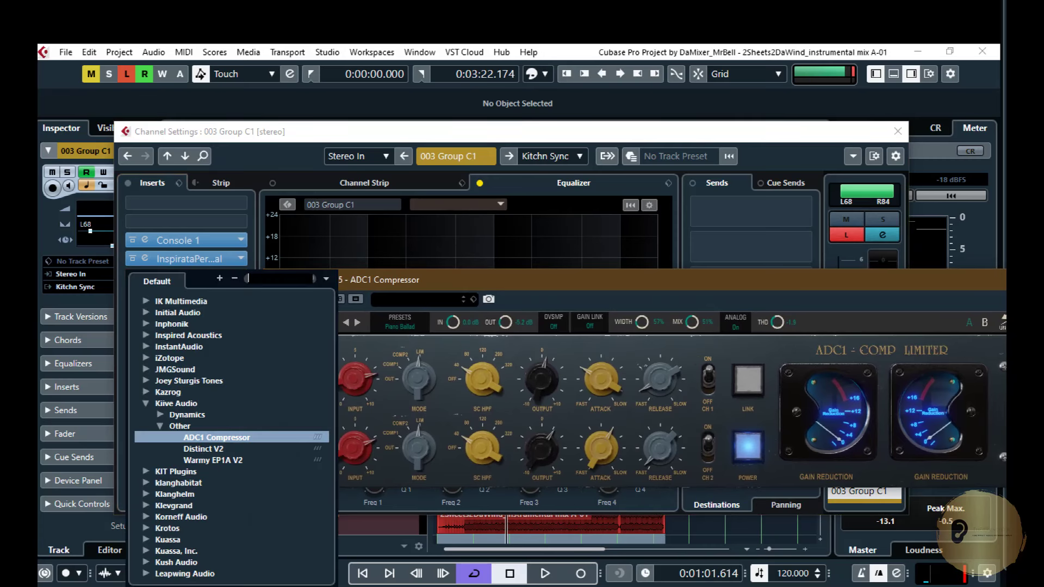
pyautogui.click(160, 415)
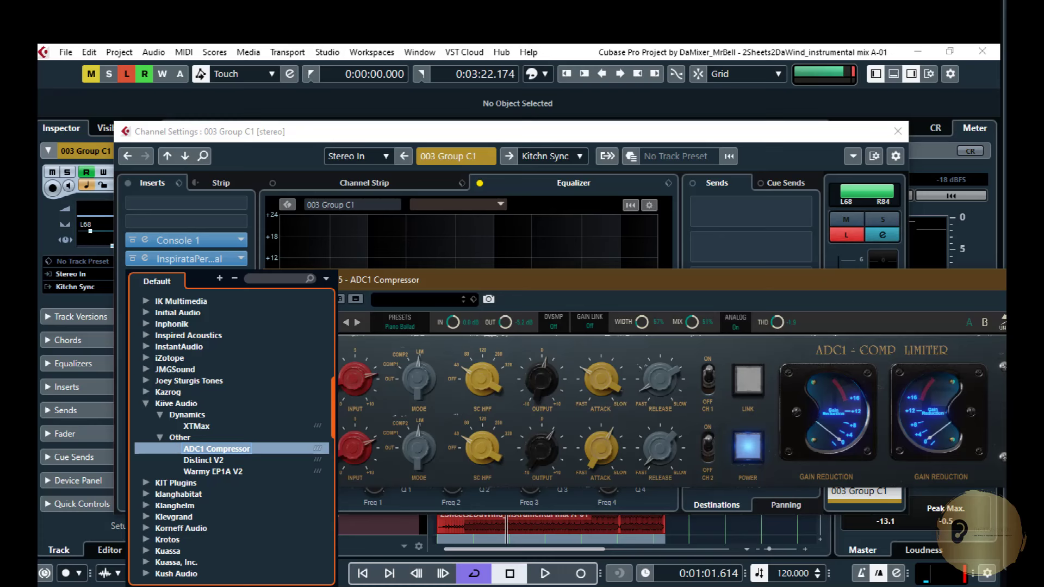
# Look through the Plugin Alliance Distortion, Dynamics and Other groups in the plugin list for a Kiive tape plugin, closing the list at the end.
pyautogui.click(145, 404)
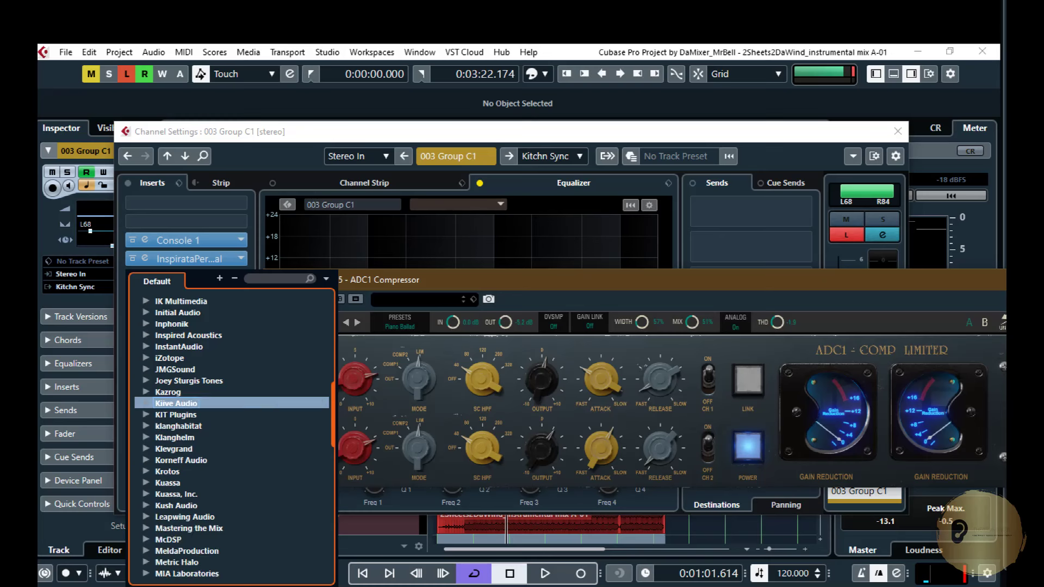
pyautogui.scroll(-10, 231, 435)
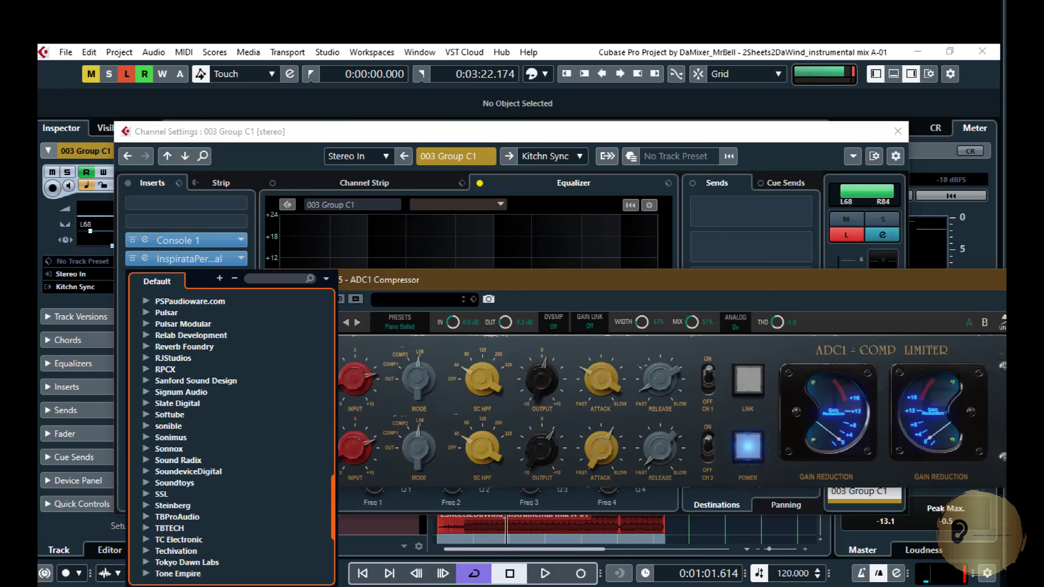
pyautogui.scroll(2, 231, 435)
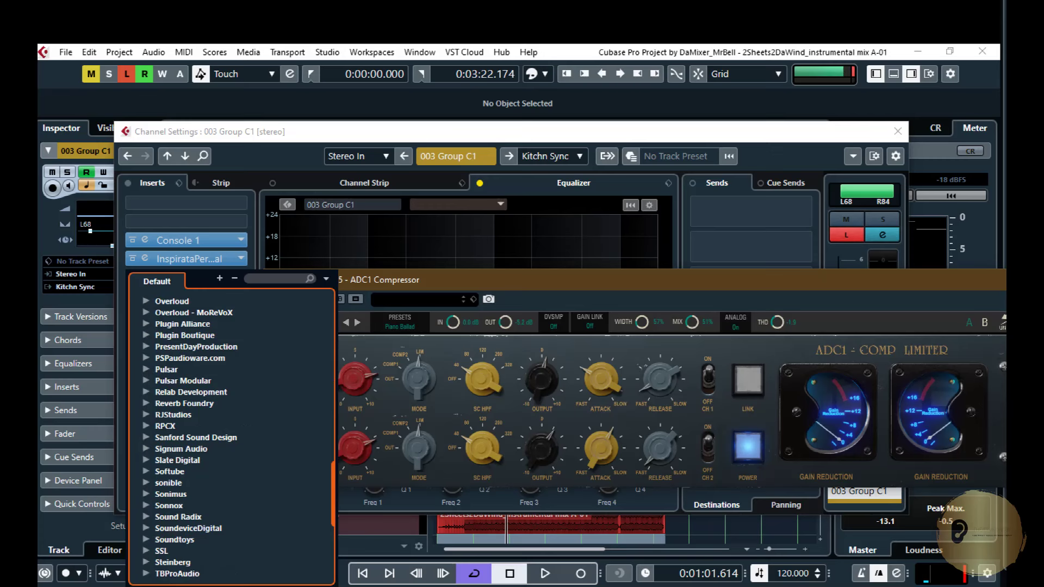
pyautogui.click(146, 323)
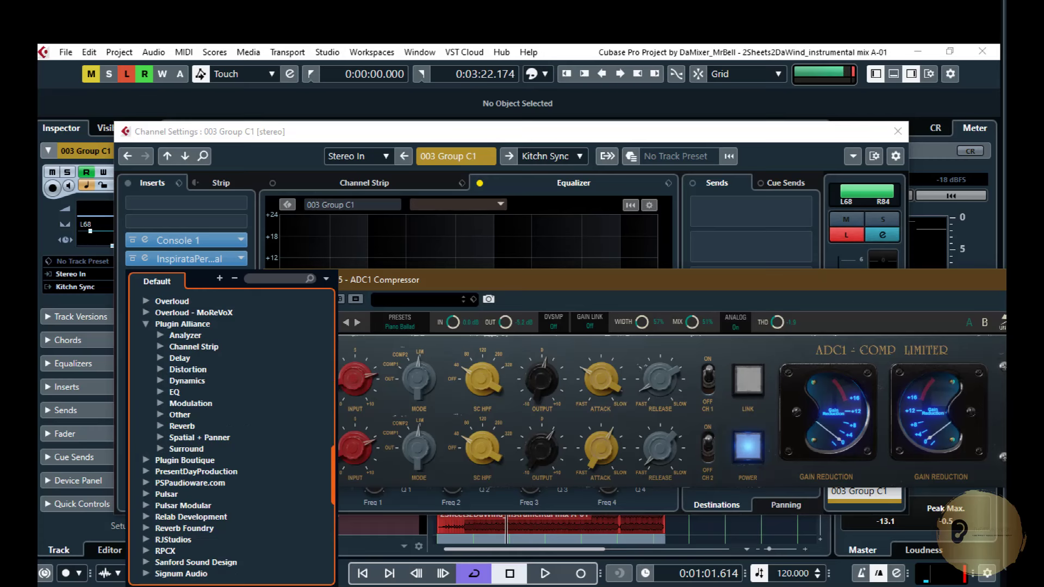
pyautogui.click(160, 369)
pyautogui.scroll(-5, 231, 435)
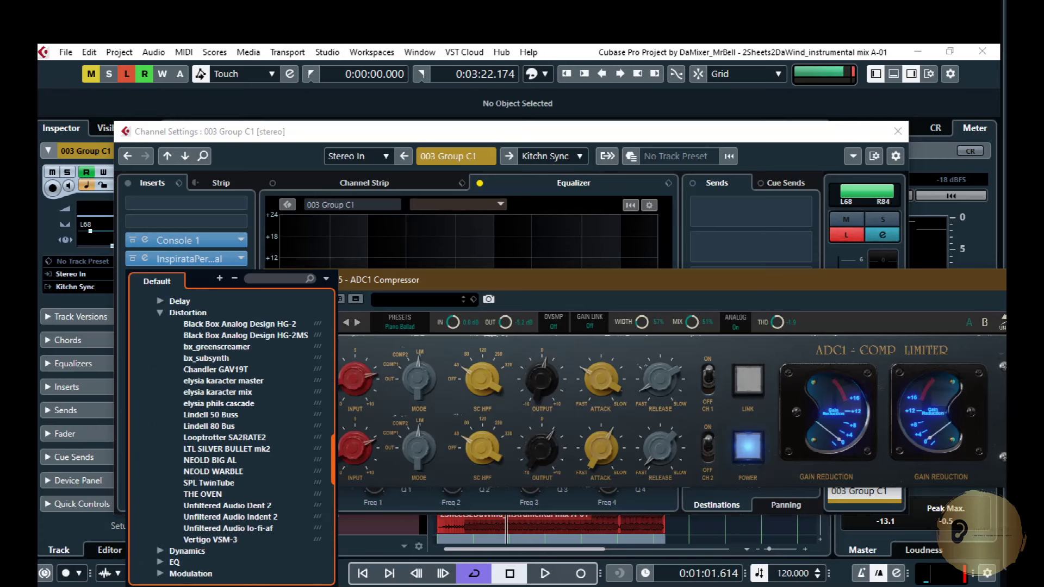
pyautogui.scroll(4, 231, 435)
pyautogui.scroll(-3, 231, 429)
pyautogui.click(186, 438)
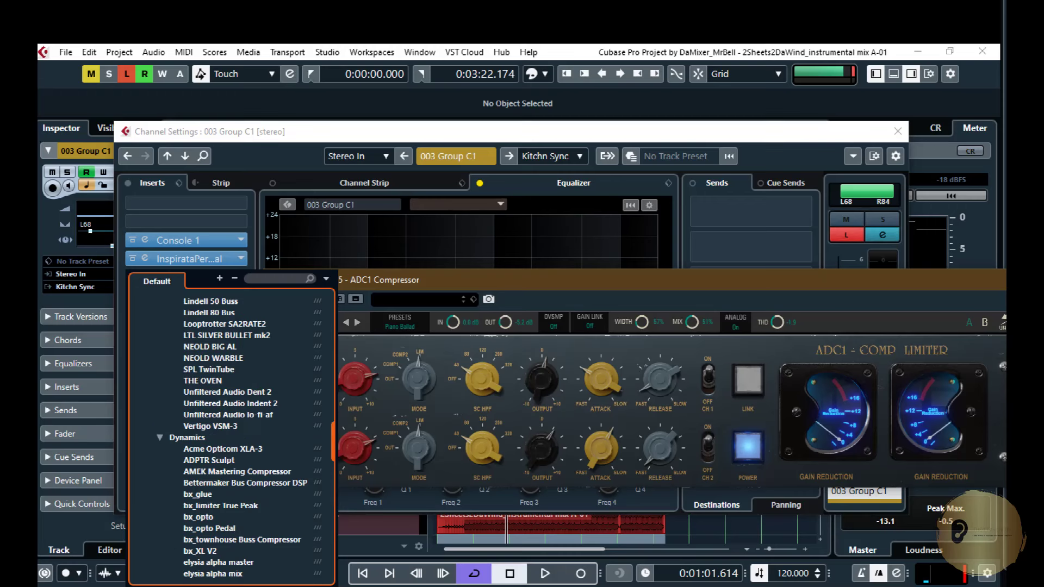
pyautogui.scroll(-2, 231, 439)
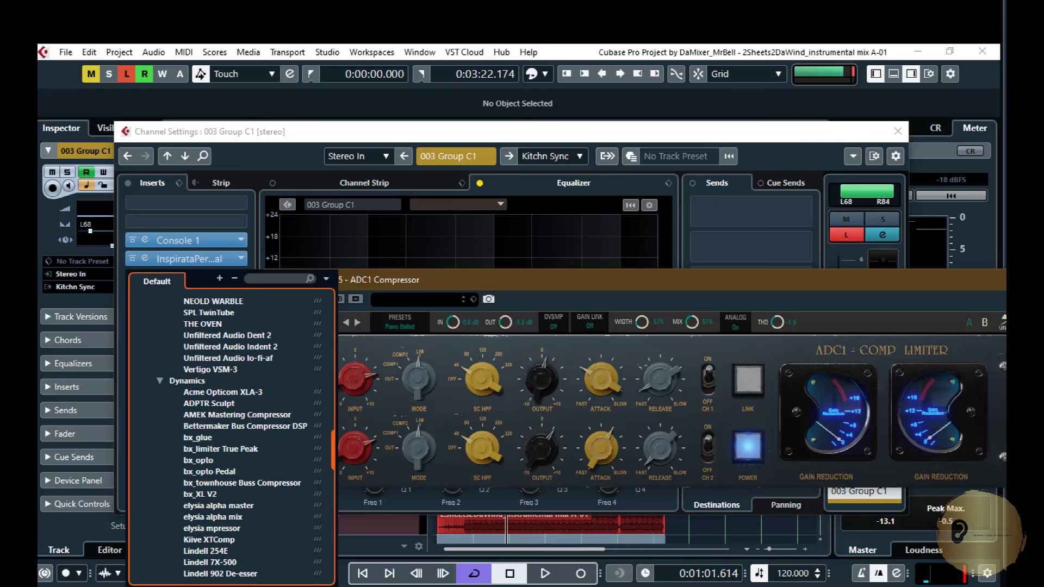
pyautogui.scroll(-6, 231, 429)
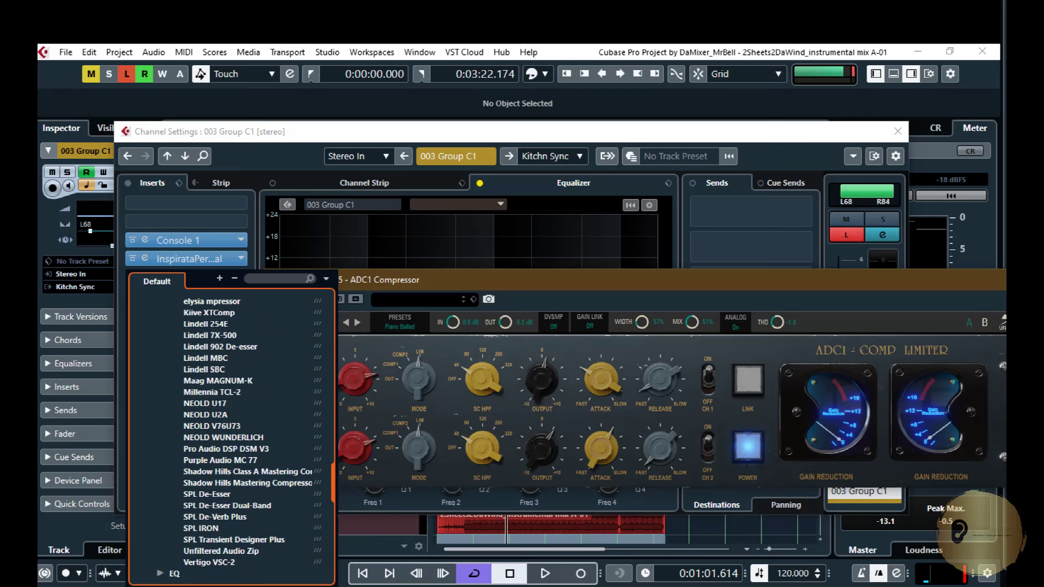
pyautogui.scroll(-3, 231, 435)
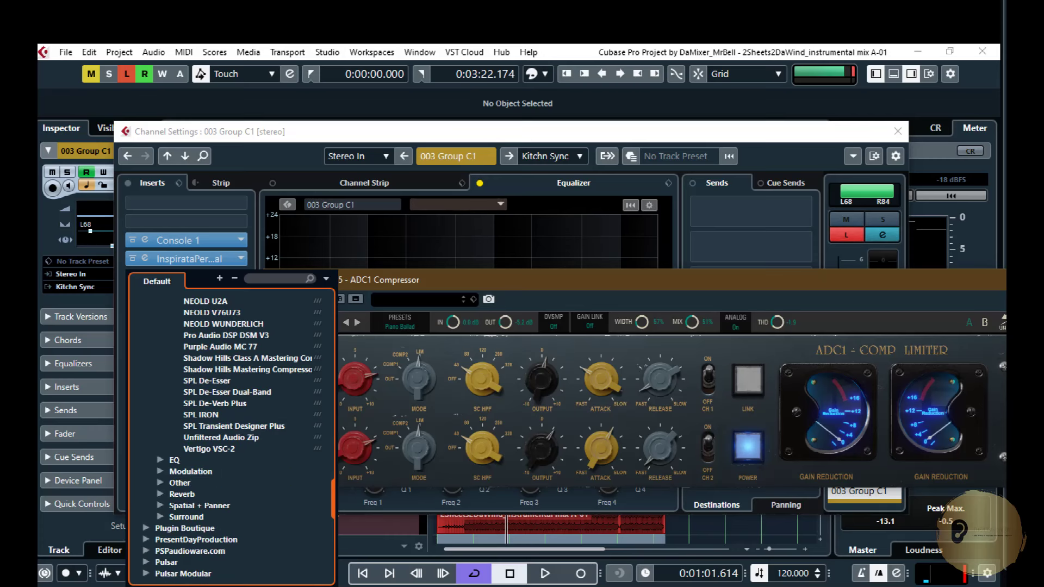
pyautogui.click(159, 483)
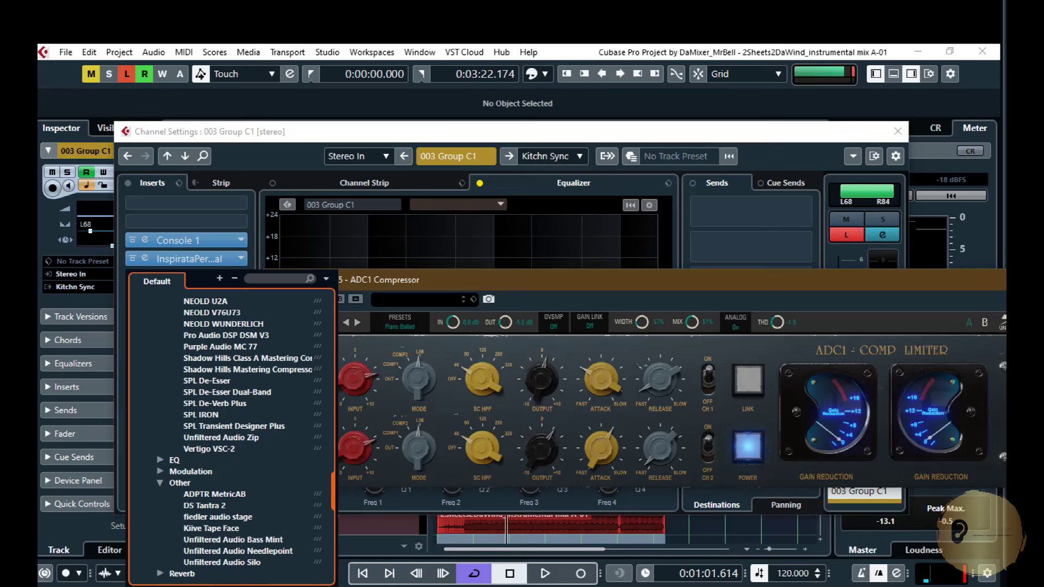
pyautogui.press('Escape')
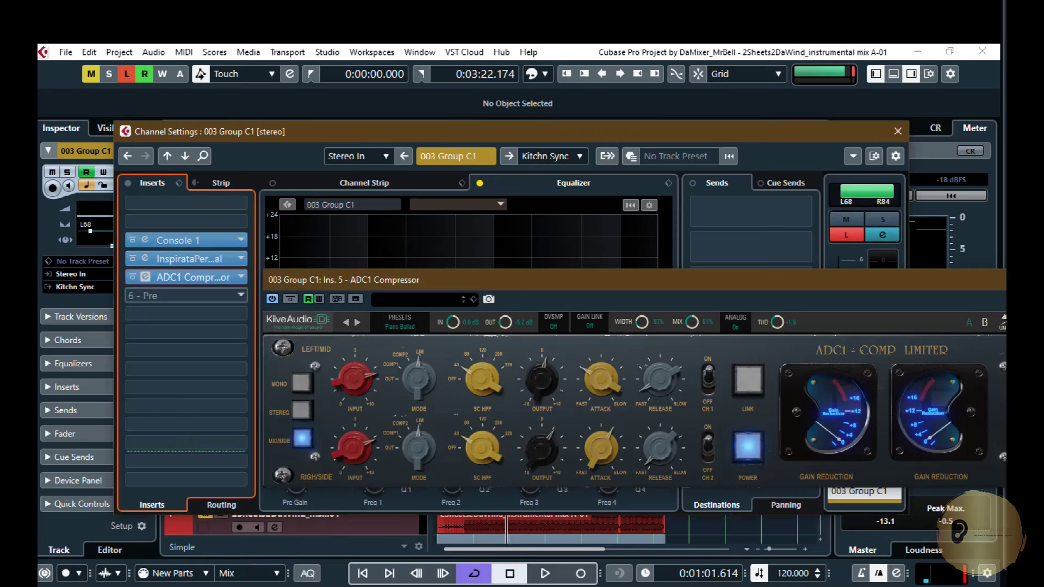
# Search the plugins for "tape", load Kiive Tape Face into Group C1's insert slot 6, and move its window clear of the lower area.
pyautogui.click(235, 295)
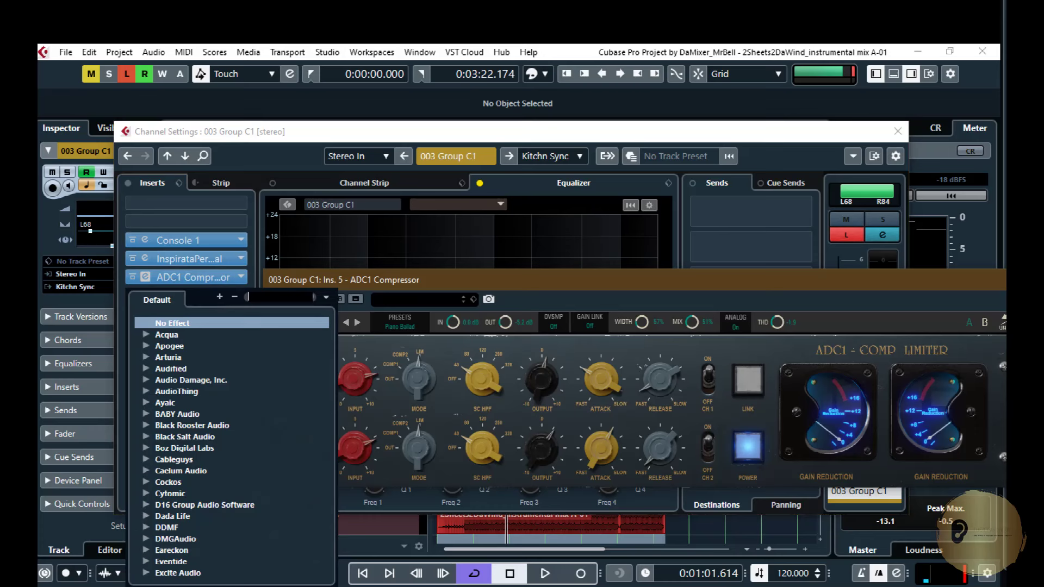
pyautogui.write('tape')
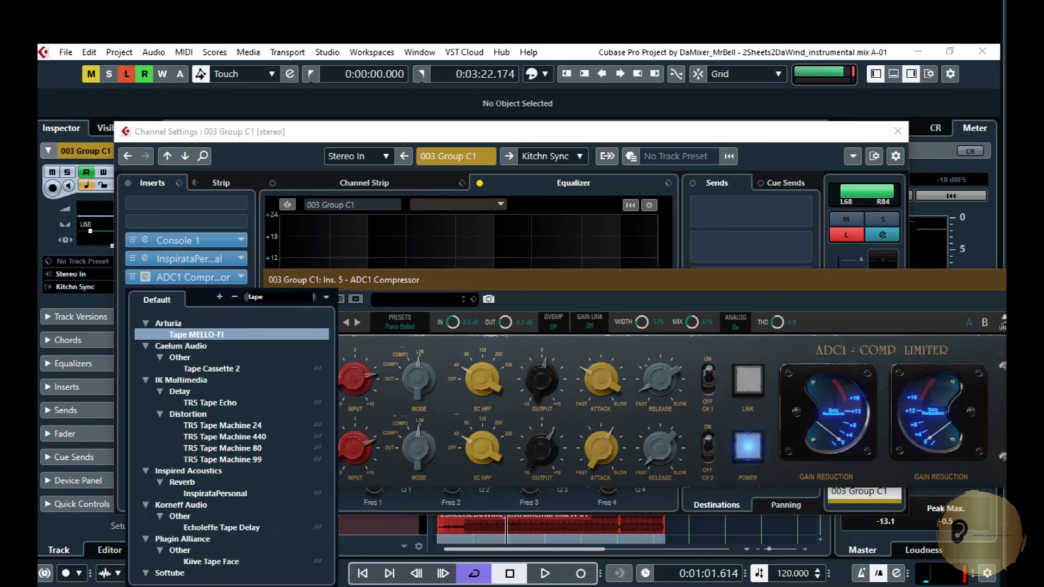
pyautogui.doubleClick(211, 561)
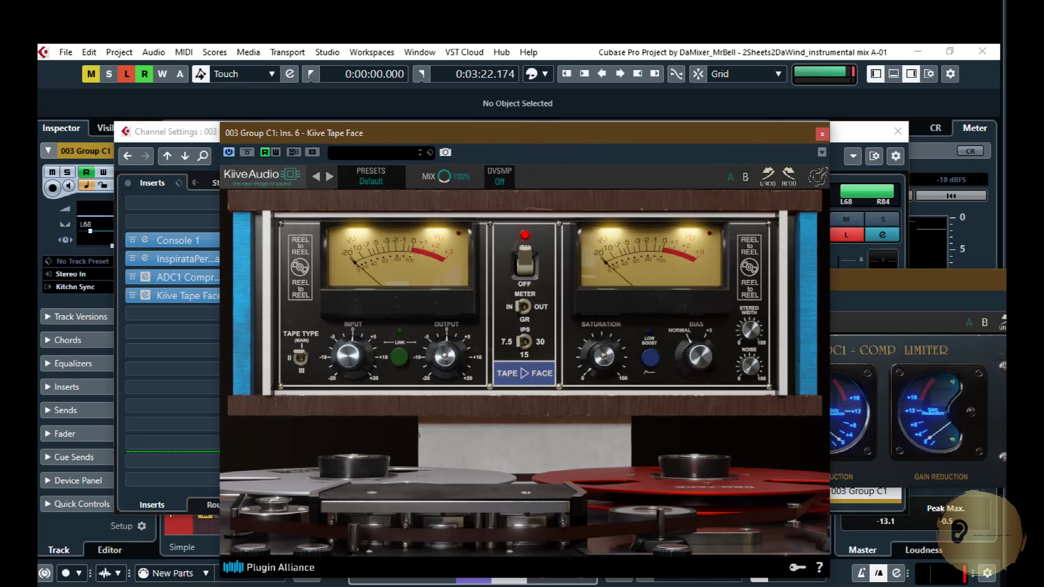
pyautogui.moveTo(415, 133); pyautogui.dragTo(410, 99)
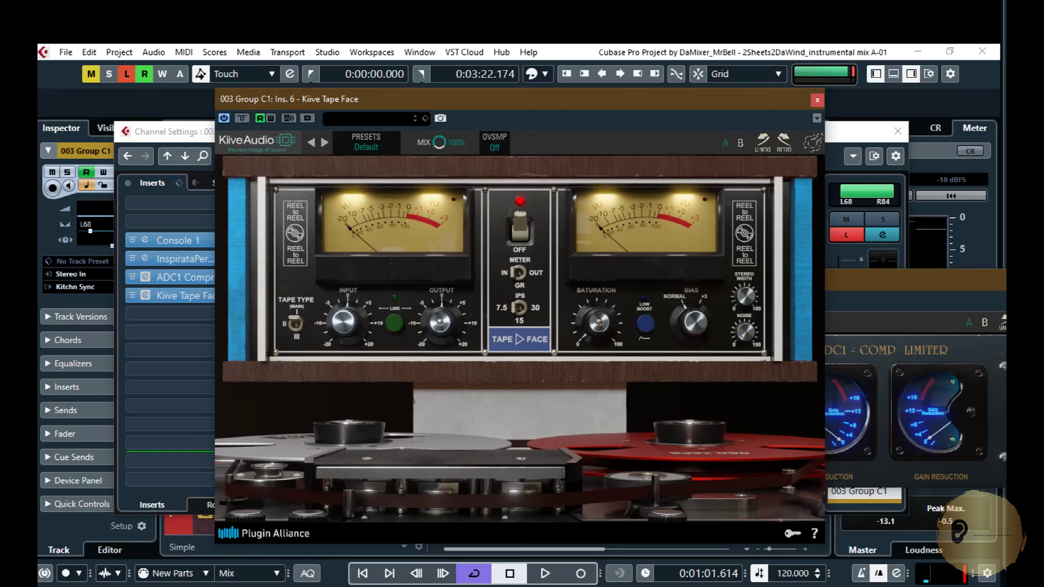
# Load Tape Face's Blue Tape factory preset Piano Vibe and close the ADC1 Compressor window.
pyautogui.click(366, 142)
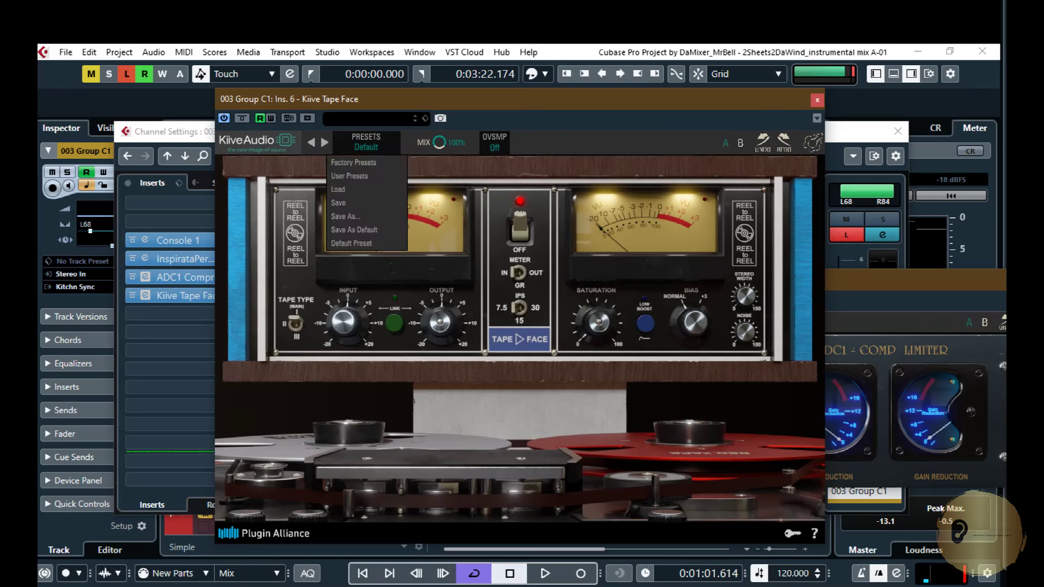
pyautogui.moveTo(366, 162)
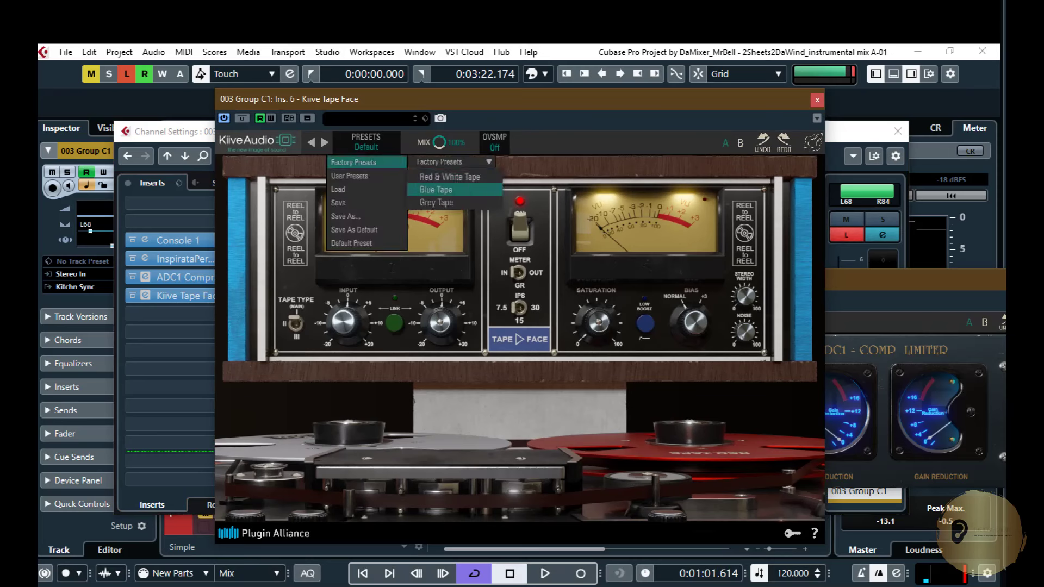
pyautogui.moveTo(450, 177)
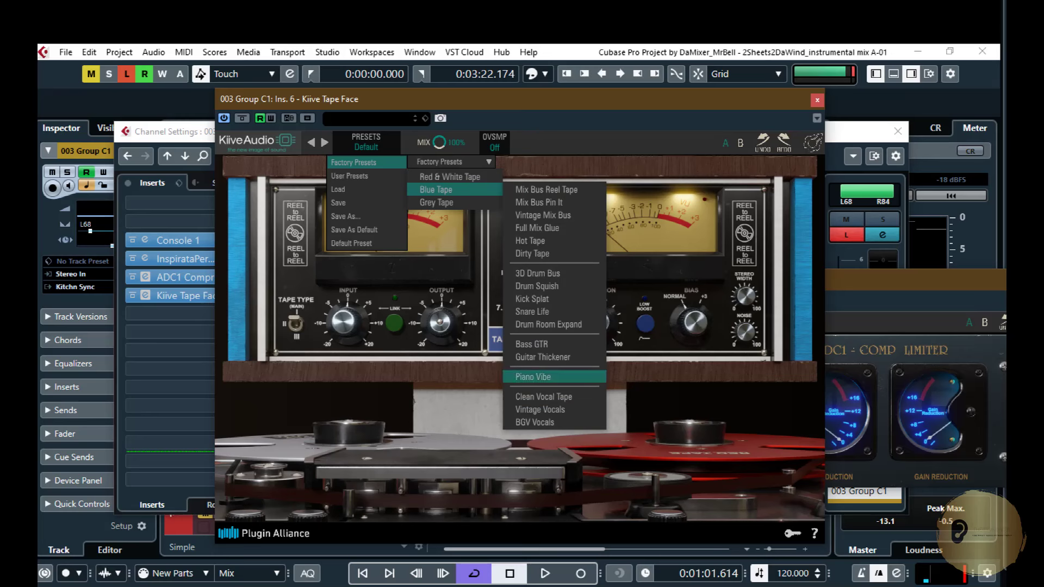
pyautogui.click(533, 377)
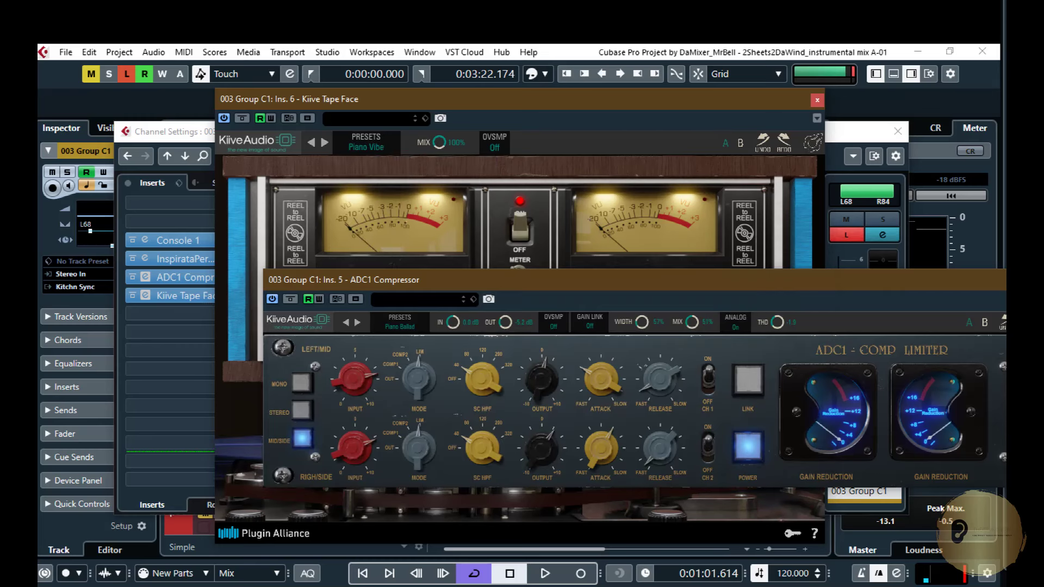
pyautogui.moveTo(544, 280); pyautogui.dragTo(480, 304)
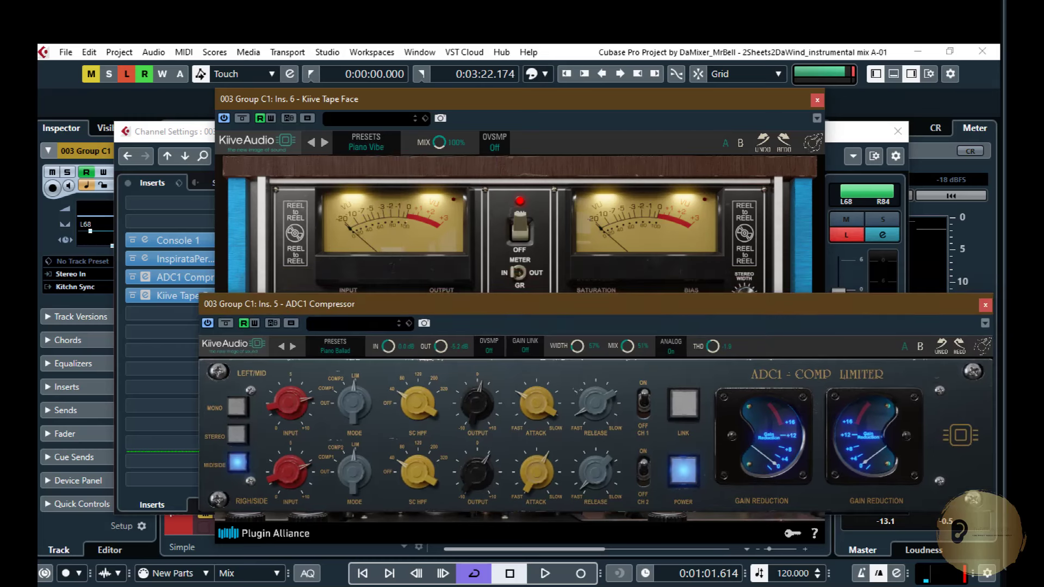
pyautogui.hotkey('ctrl', 'w')
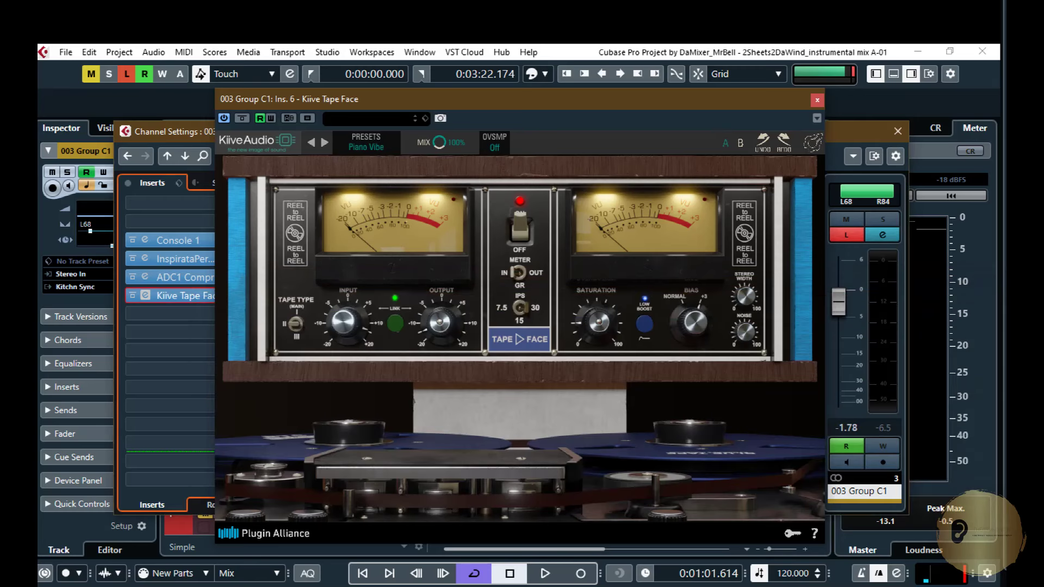
# During playback, place Tape Face ahead of the ADC1 Compressor and reduce its mix amount, checking the sound against bypass.
pyautogui.press('space')
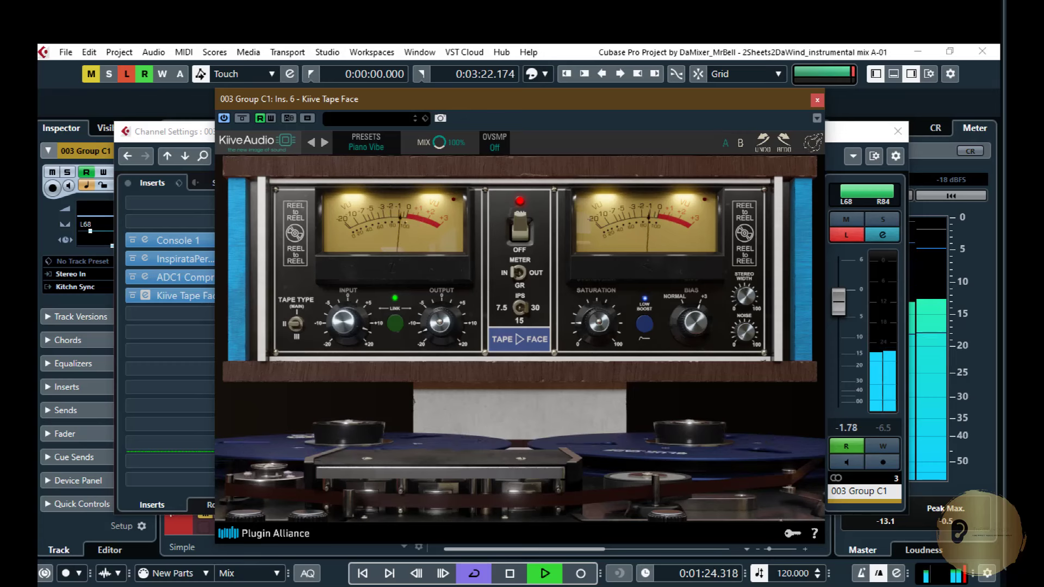
pyautogui.moveTo(174, 295)
pyautogui.mouseDown()
pyautogui.moveTo(250, 285)
pyautogui.moveTo(179, 279)
pyautogui.mouseUp()
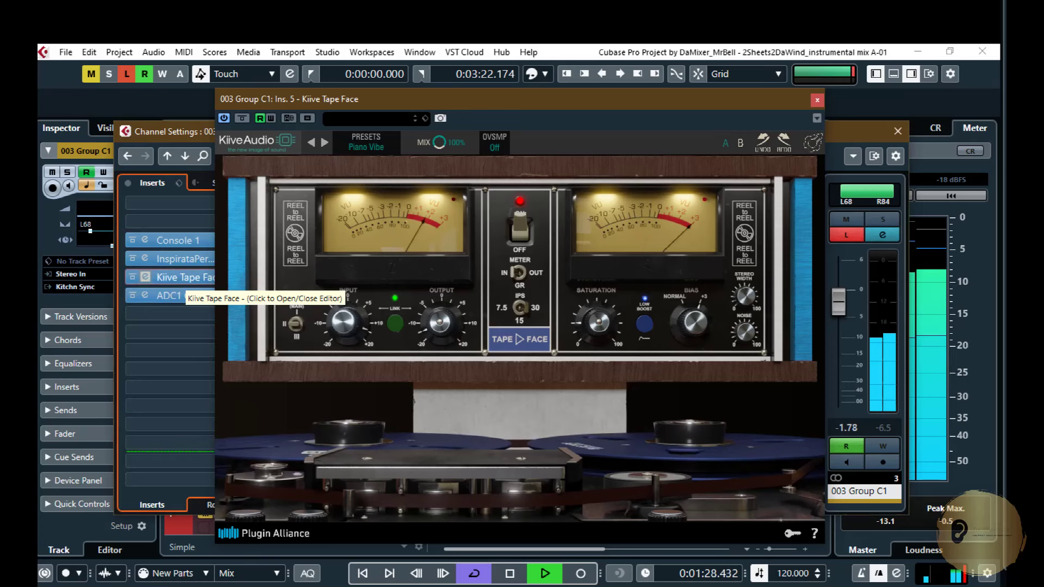
pyautogui.click(241, 118)
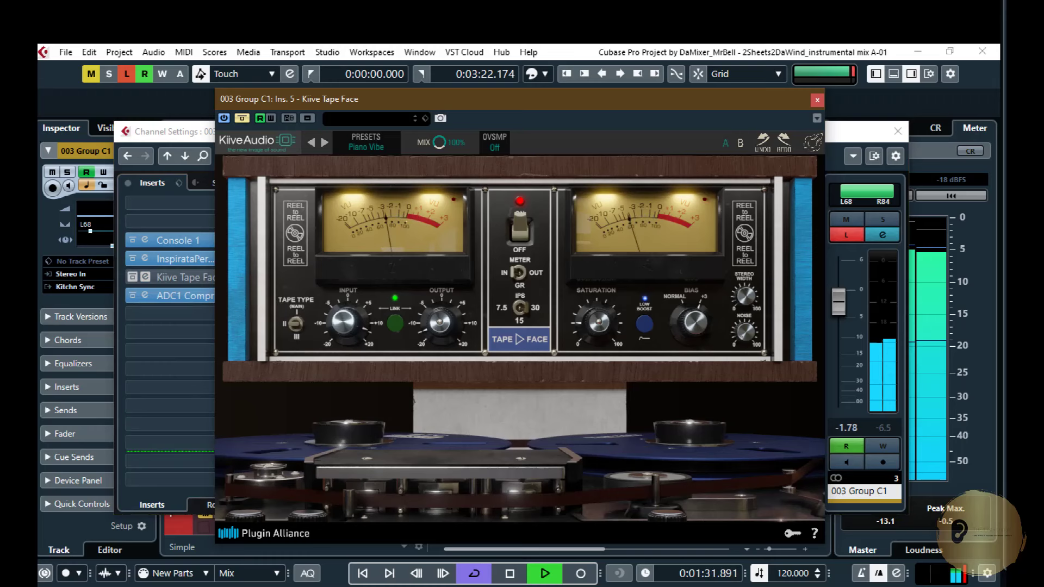
pyautogui.click(242, 118)
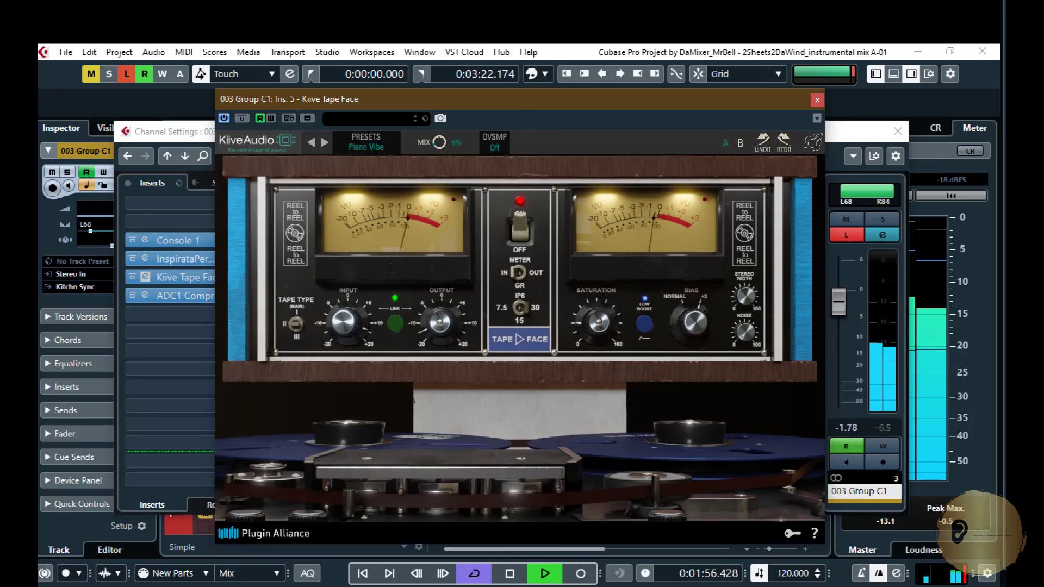
# Compare the reduced-mix Tape Face with its bypassed sound during playback, leaving the effect active.
pyautogui.click(242, 118)
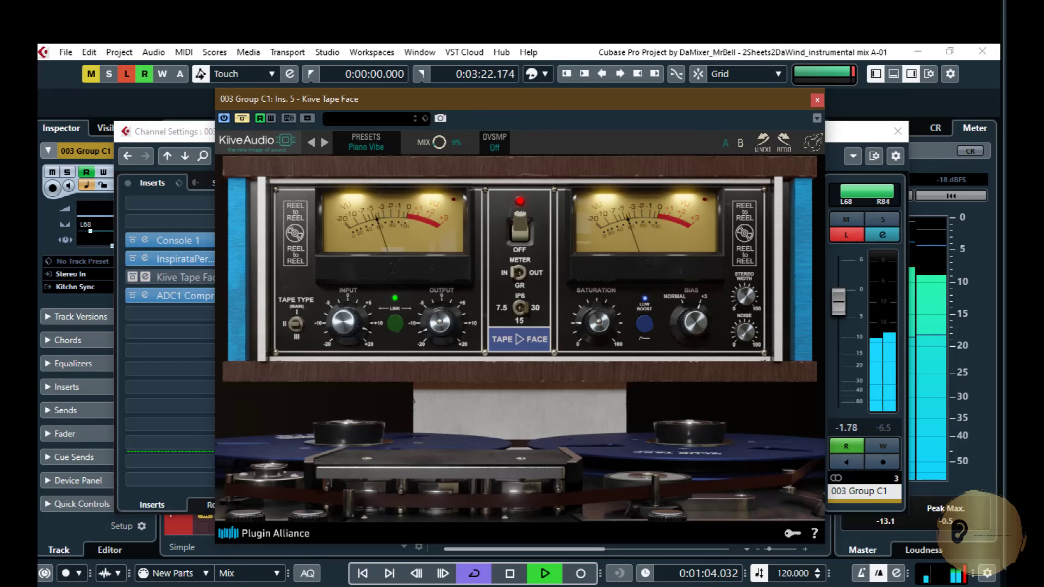
pyautogui.press('b')
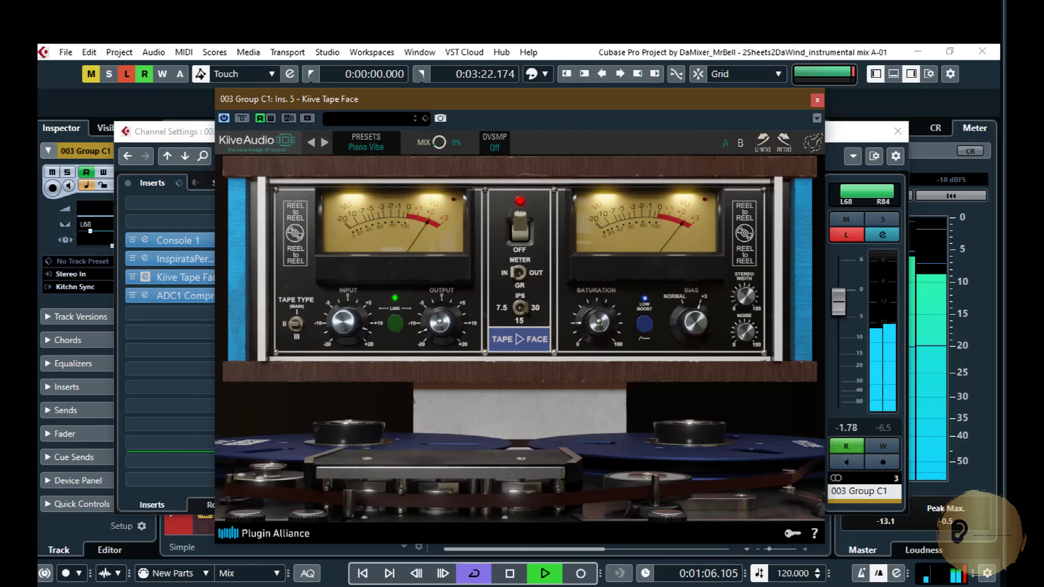
pyautogui.press('b')
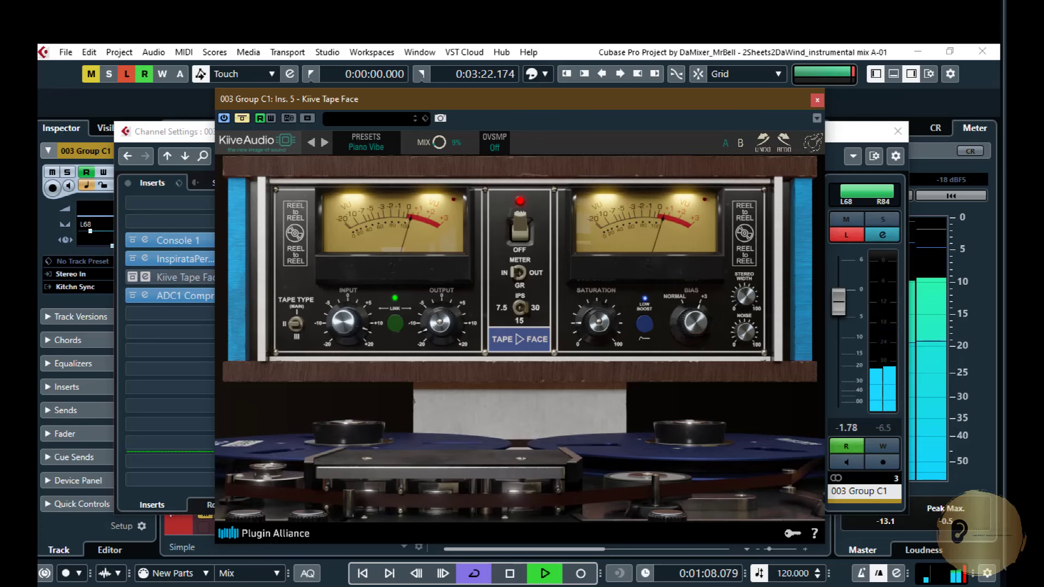
pyautogui.press('b')
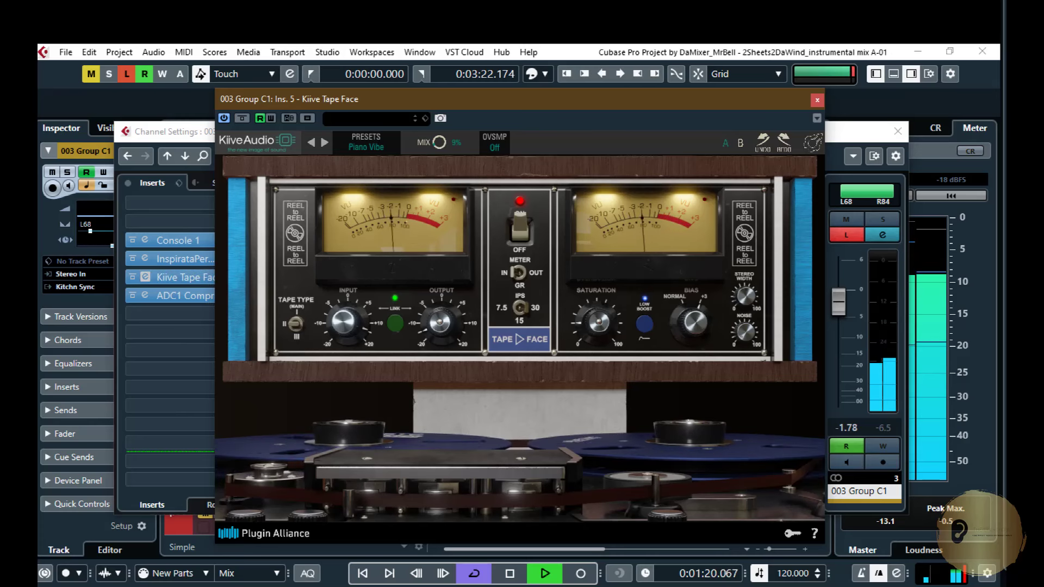
# Move Tape Face back after the ADC1 Compressor and compare its effect with bypass, leaving it active.
pyautogui.moveTo(184, 295); pyautogui.dragTo(191, 277)
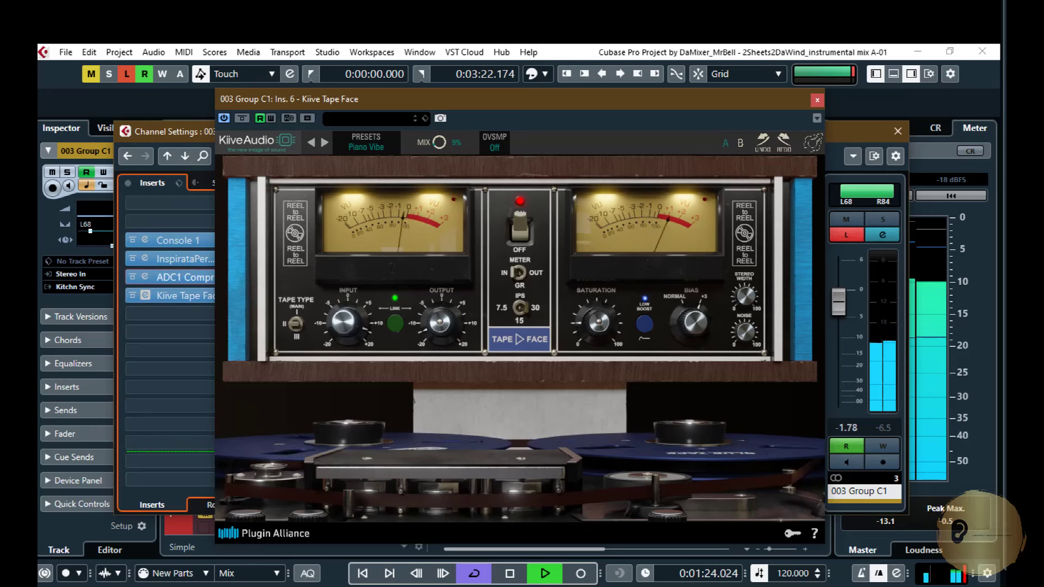
pyautogui.click(242, 118)
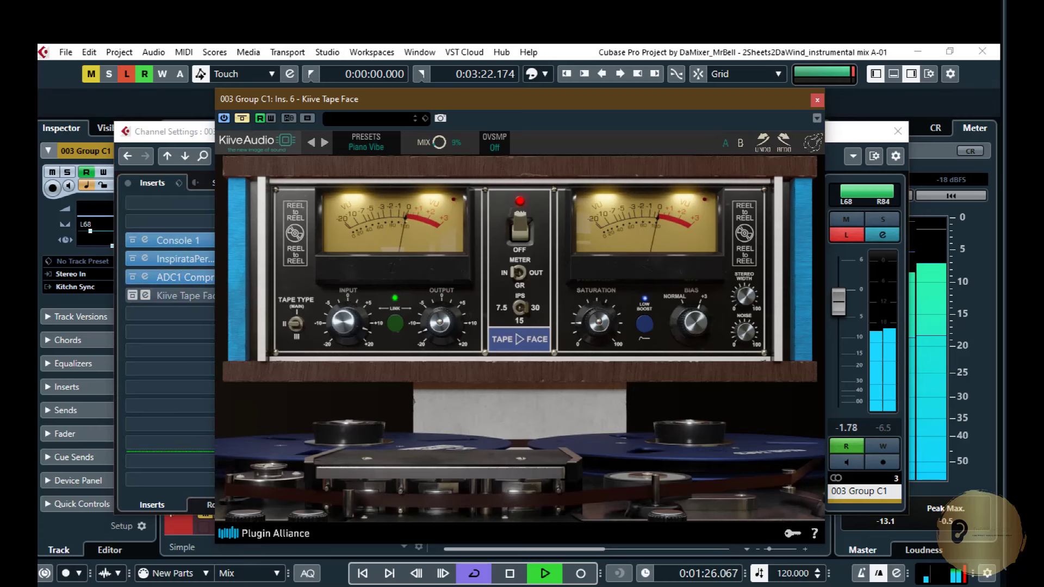
pyautogui.click(242, 118)
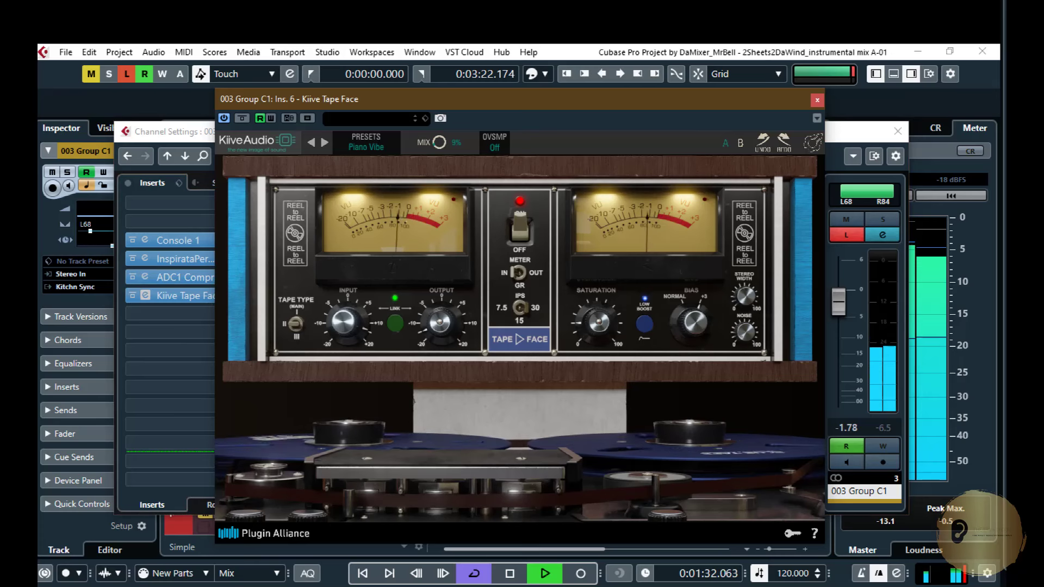
pyautogui.click(242, 118)
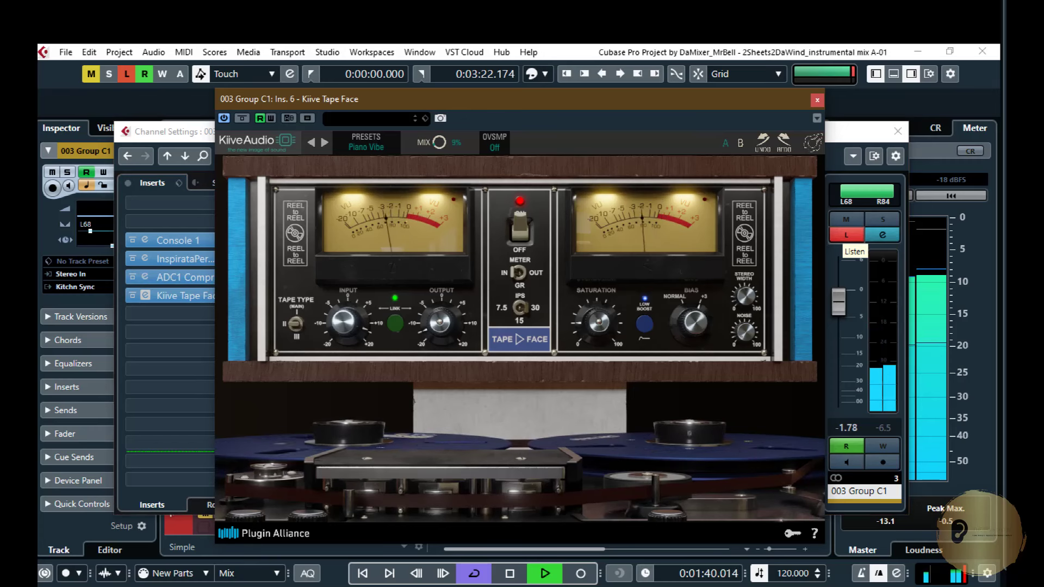
# Turn off Listen on Group C1 and bypass Tape Face to compare it within the full mix.
pyautogui.click(847, 235)
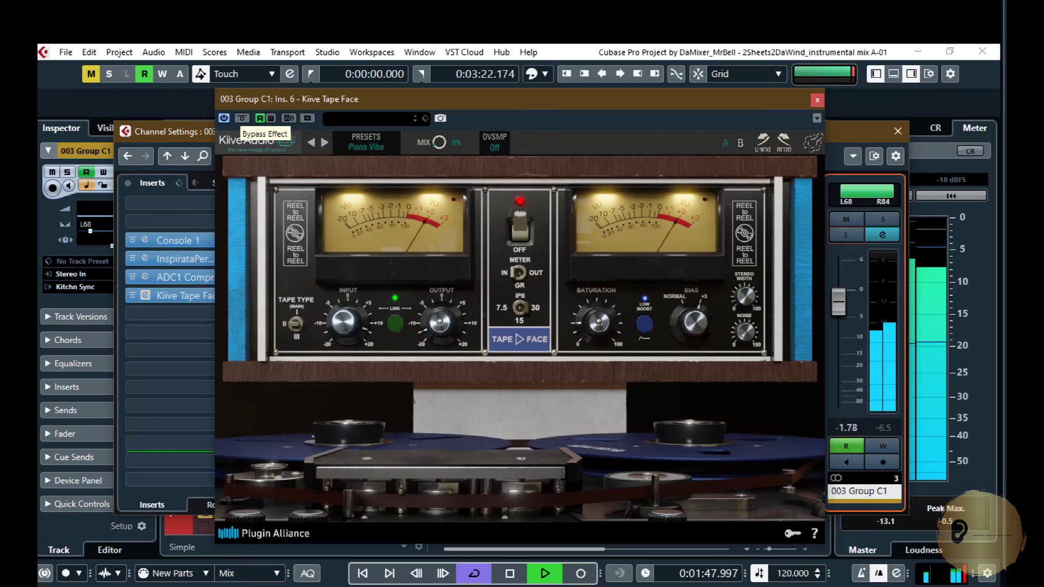
pyautogui.click(242, 118)
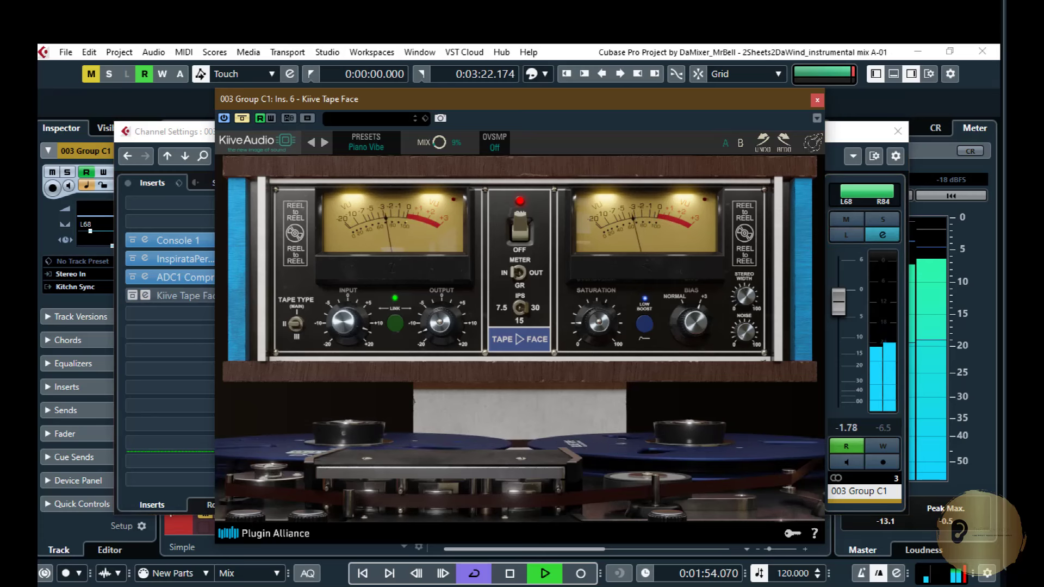
# Reactivate Tape Face on Group C1 and move the Inspirata insert directly after it, bypassing Inspirata for the move and reactivating it.
pyautogui.click(242, 118)
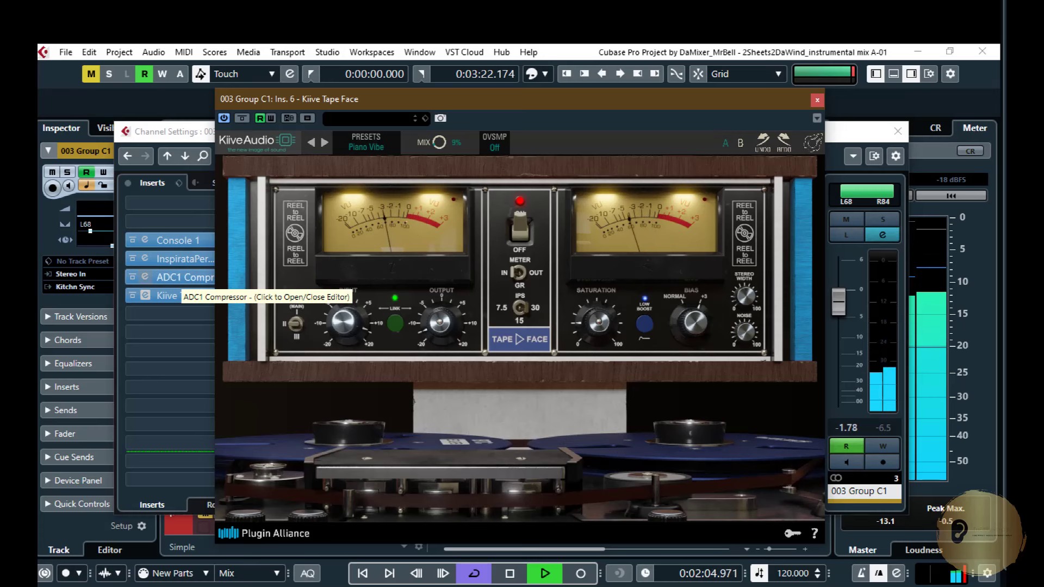
pyautogui.click(132, 258)
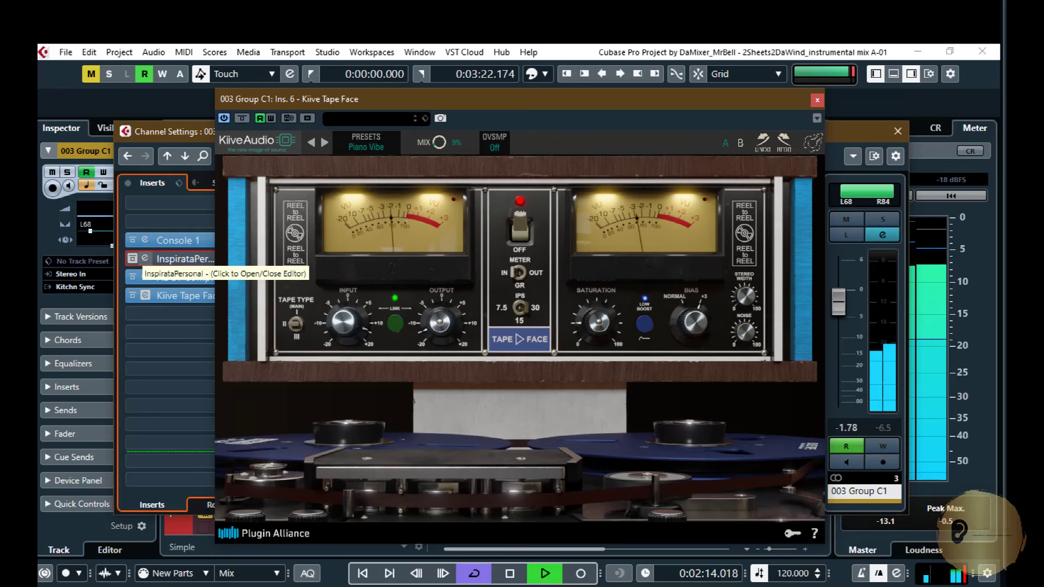
pyautogui.moveTo(174, 259); pyautogui.dragTo(175, 315)
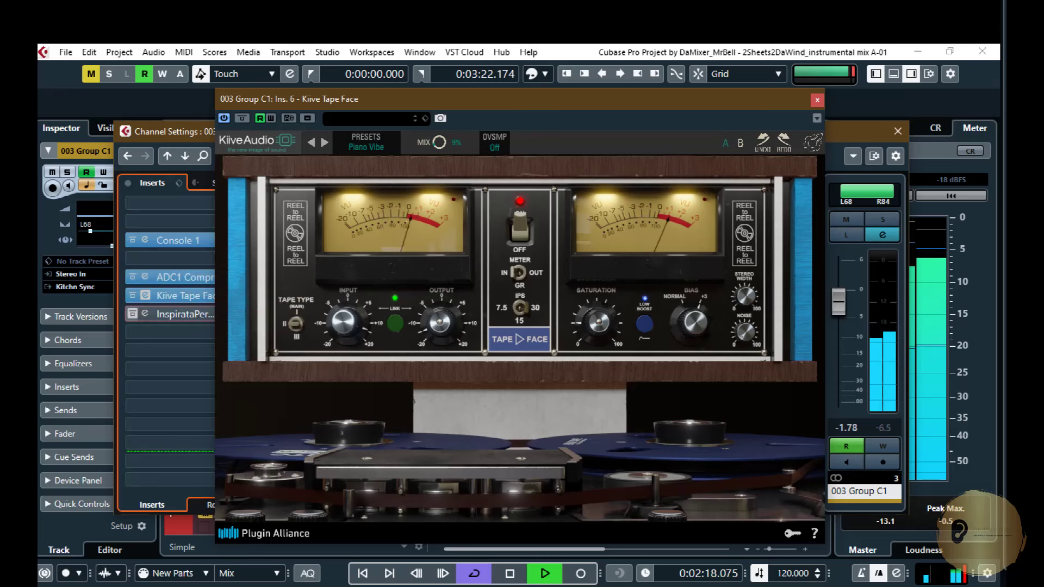
pyautogui.click(132, 314)
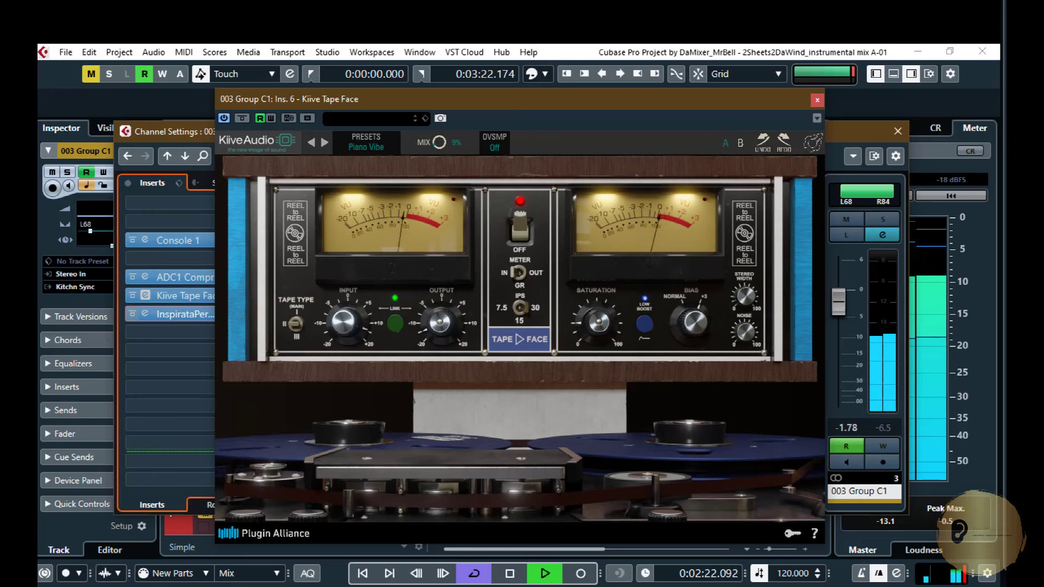
# Pause playback to view the ADC1 Compressor on Group C1, and resume playback with the Tape Face window repositioned.
pyautogui.press('m')
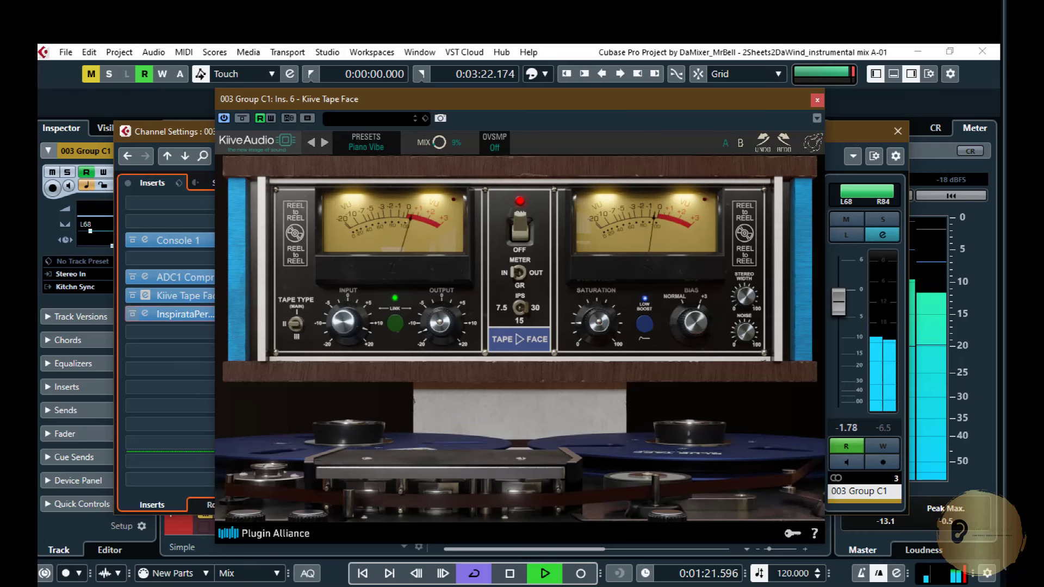
pyautogui.press('space')
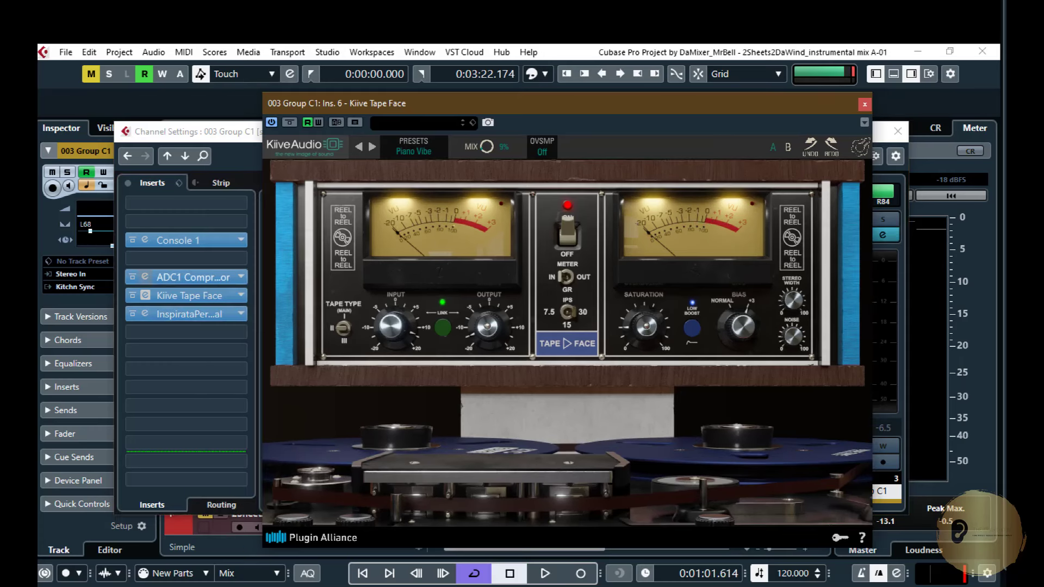
pyautogui.click(181, 278)
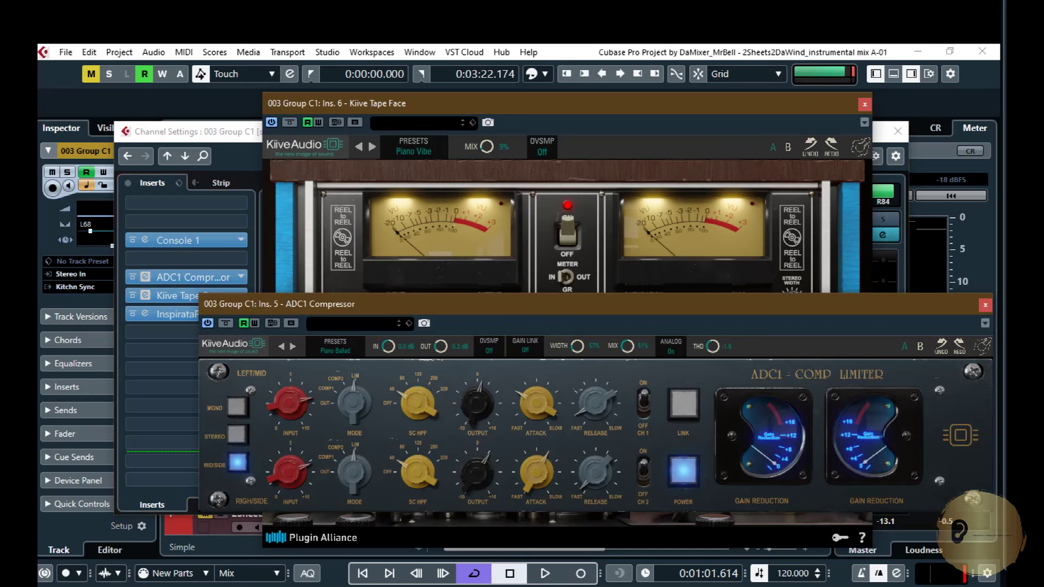
pyautogui.moveTo(451, 310); pyautogui.dragTo(431, 298)
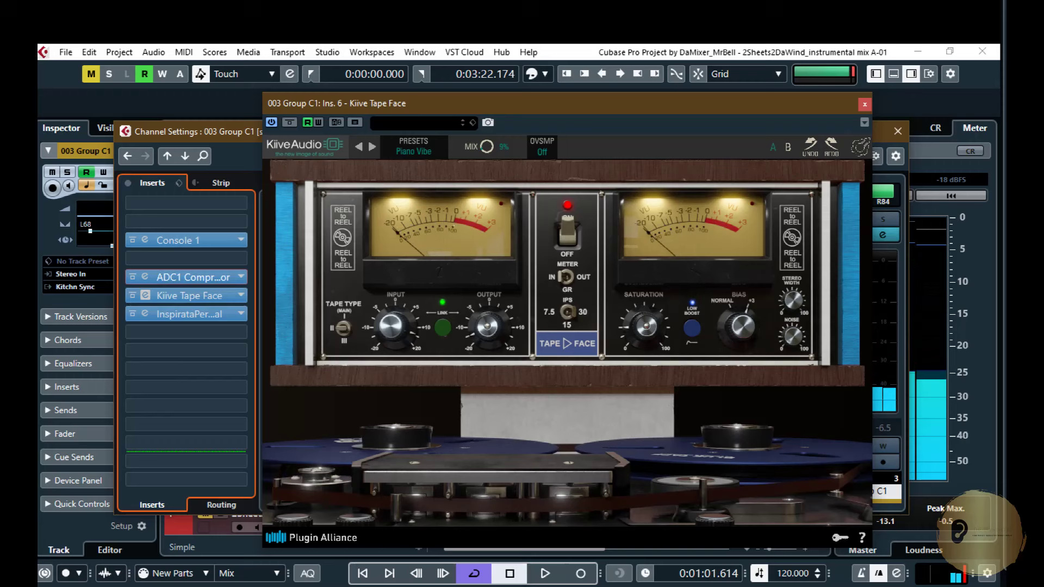
pyautogui.moveTo(576, 105); pyautogui.dragTo(510, 65)
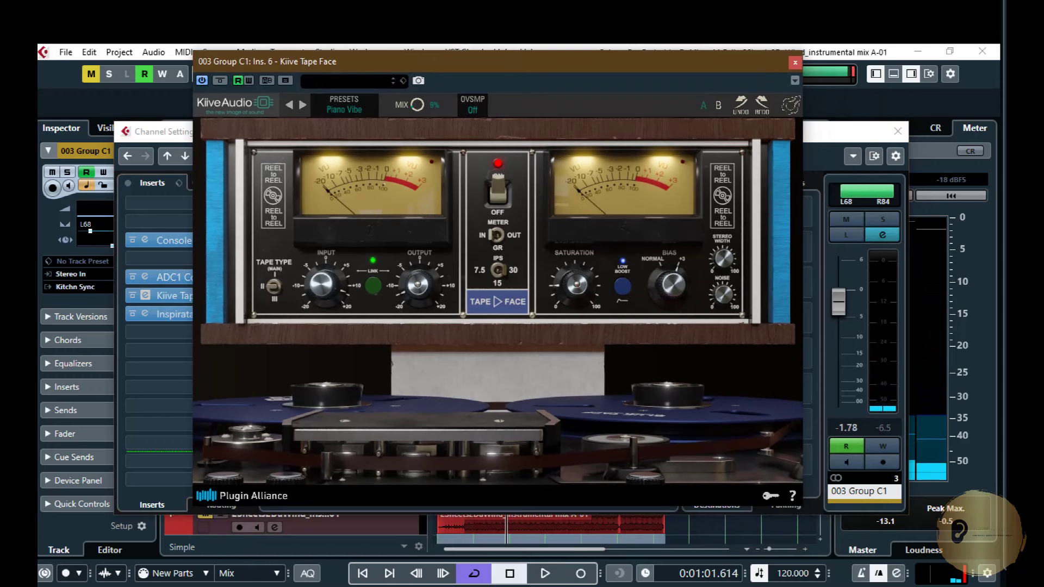
pyautogui.press('space')
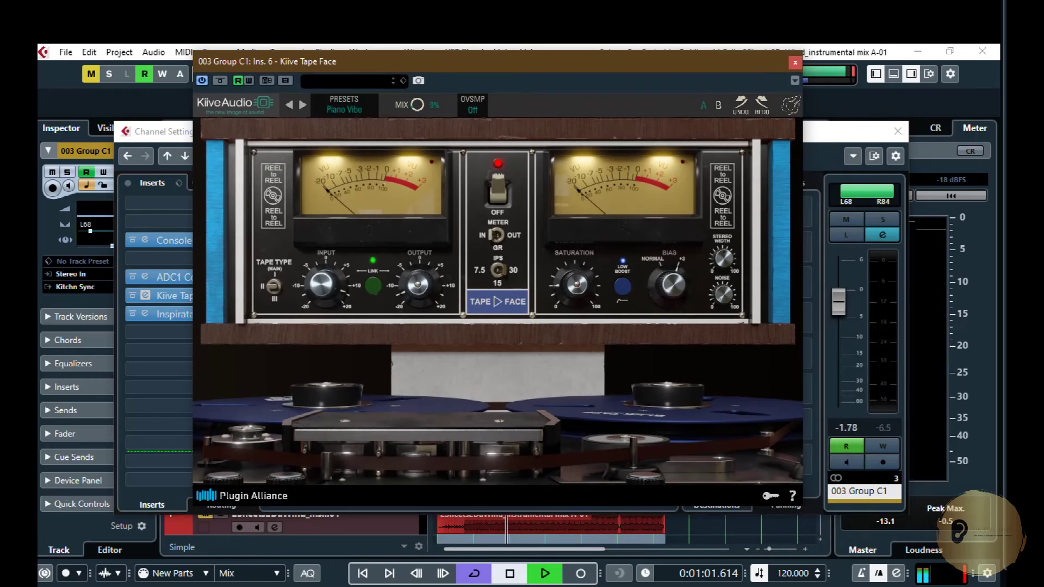